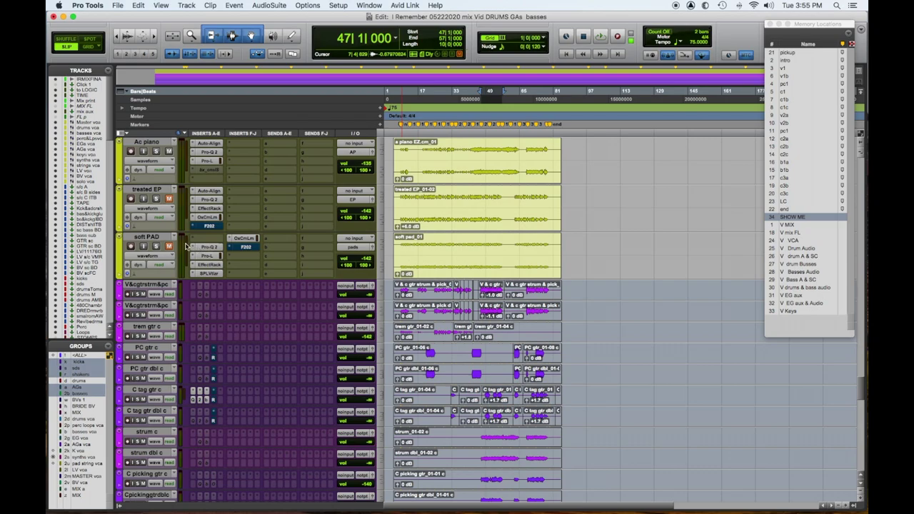
- Select the Ac piano track and open its Auto-Align insert to inspect the phase alignment during playback
scroll(300, 241, up, 2)
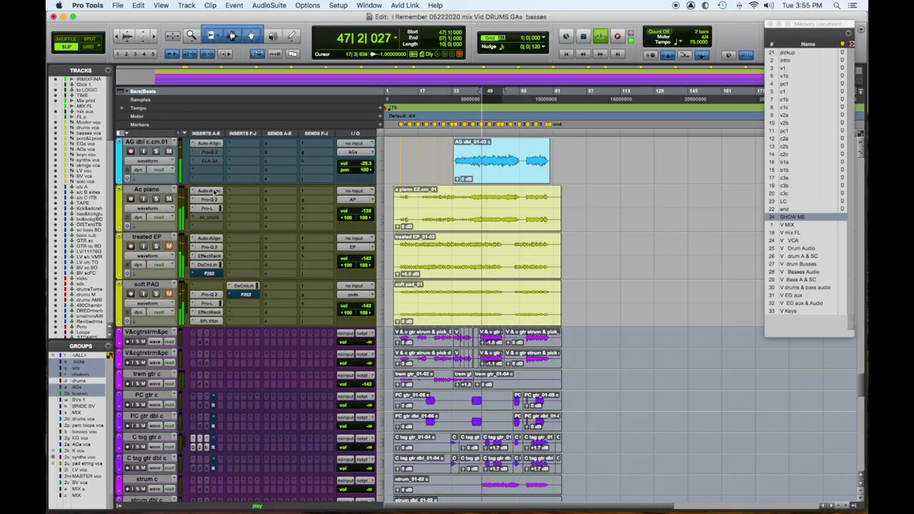
click(151, 191)
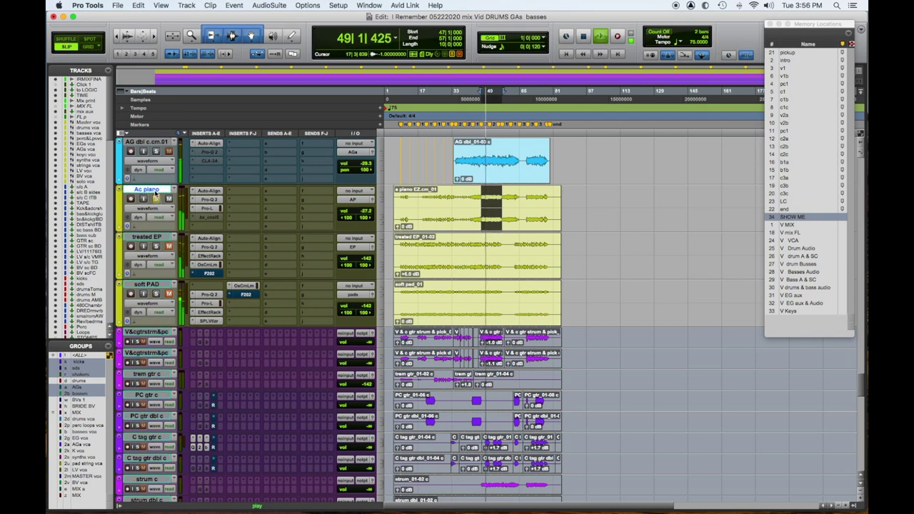
click(204, 192)
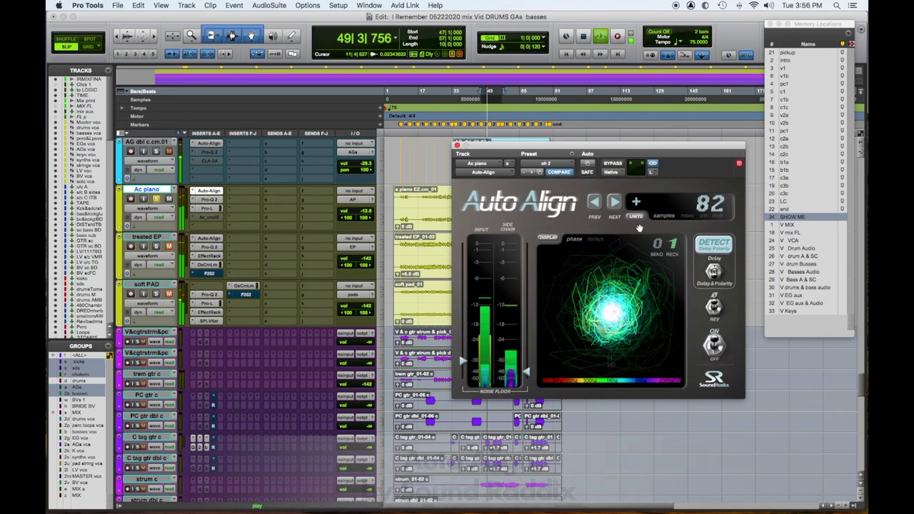
click(717, 245)
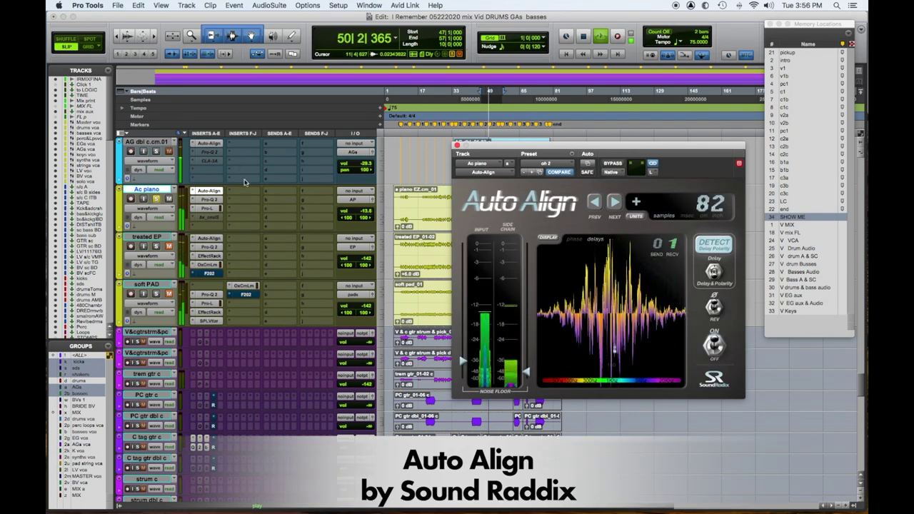
- Open the Ac piano's FabFilter Pro-Q 2 and compare the EQ bypassed and active while playing
click(218, 204)
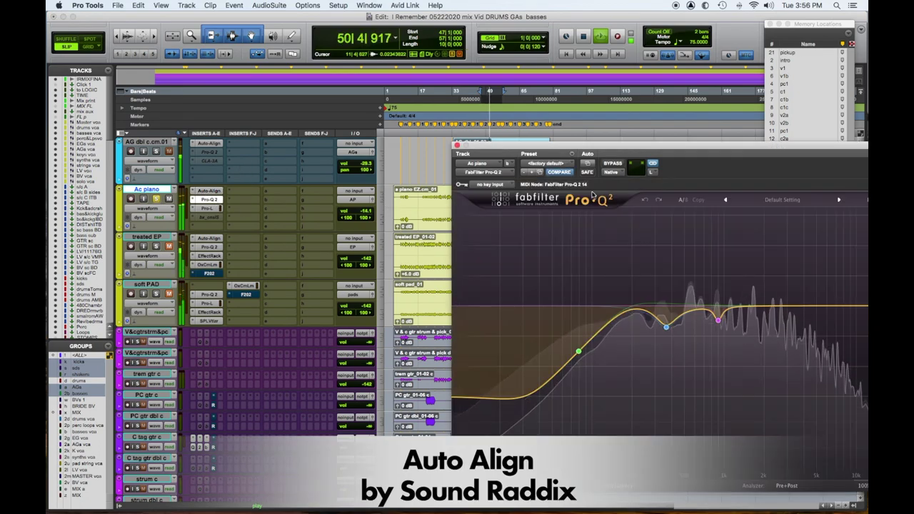
drag(621, 145, 538, 112)
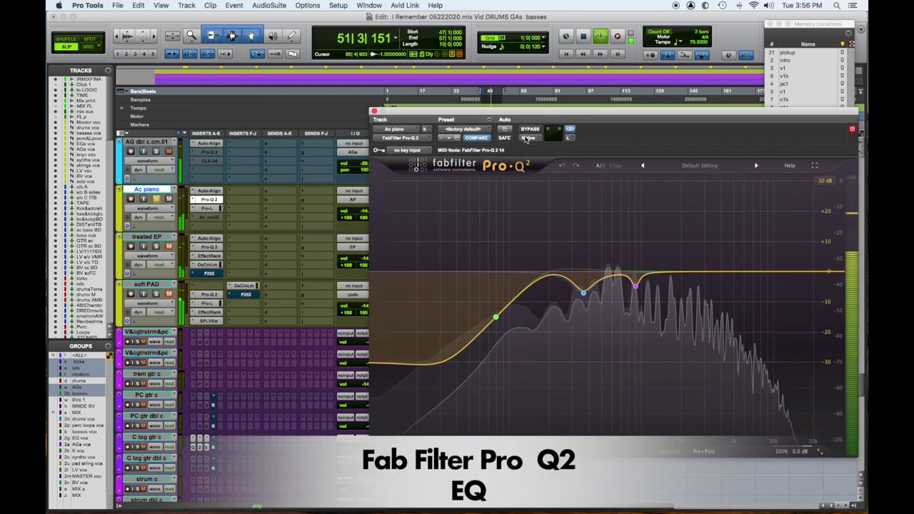
click(537, 129)
click(537, 129)
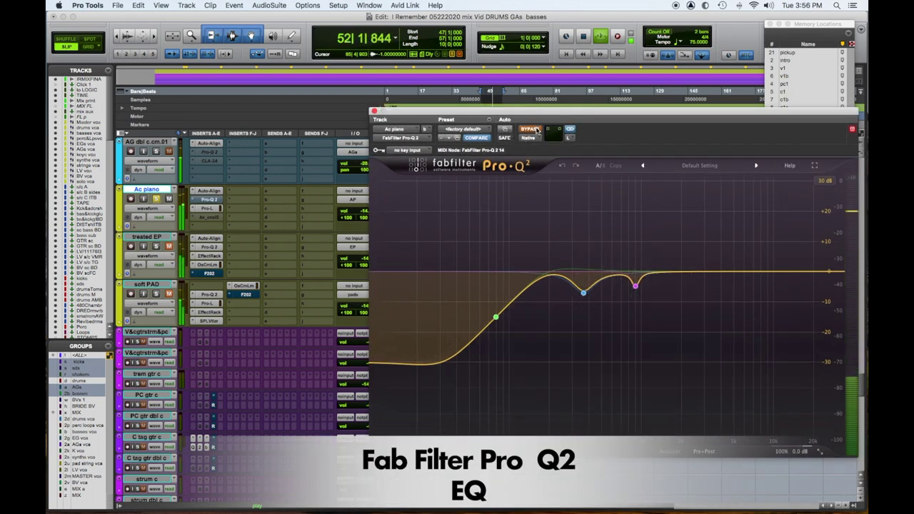
click(537, 130)
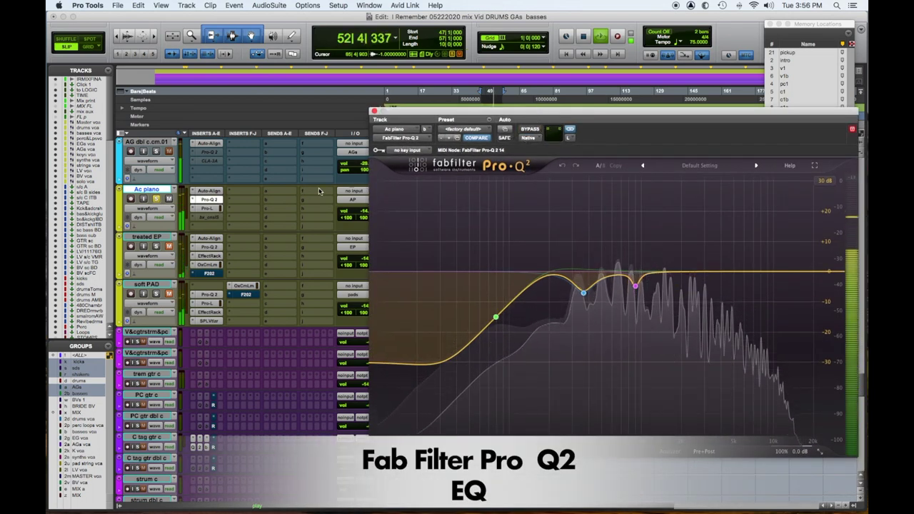
- Open the Ac piano's FabFilter Pro-L limiter, compare it bypassed and active, and stop playback
click(212, 209)
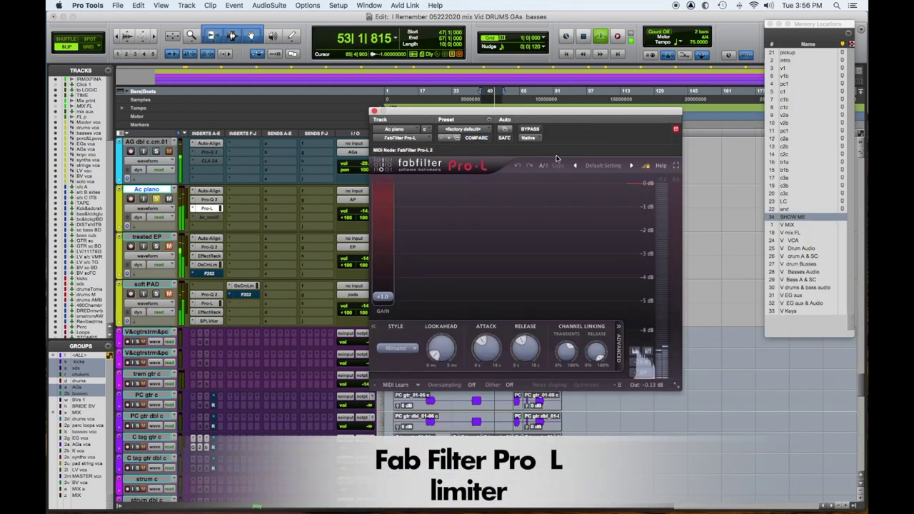
click(534, 131)
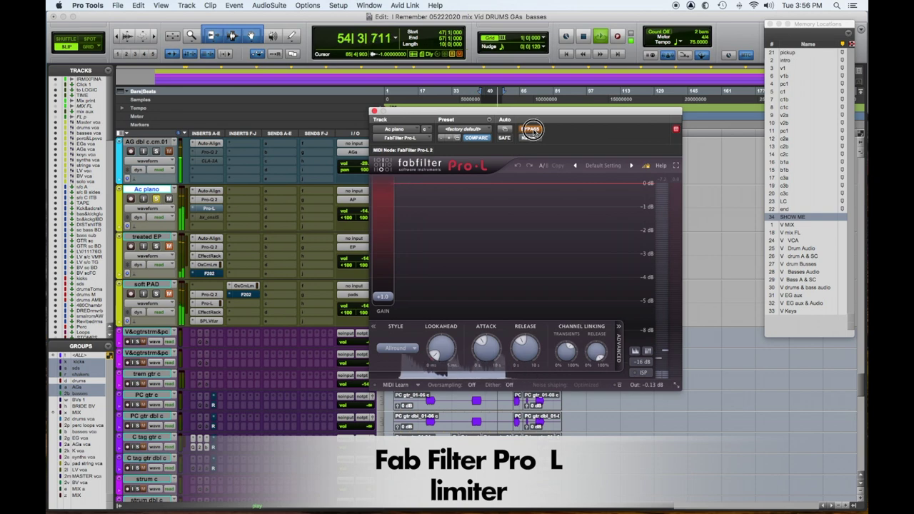
click(534, 131)
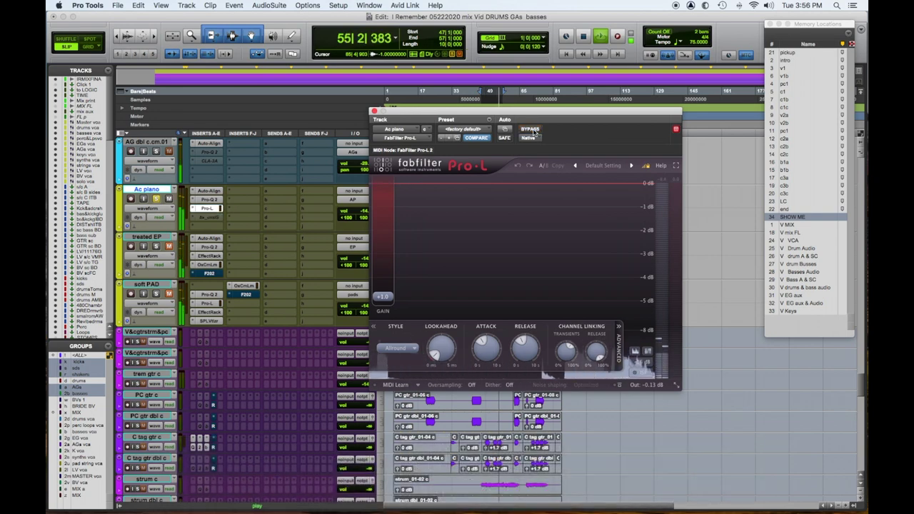
key(space)
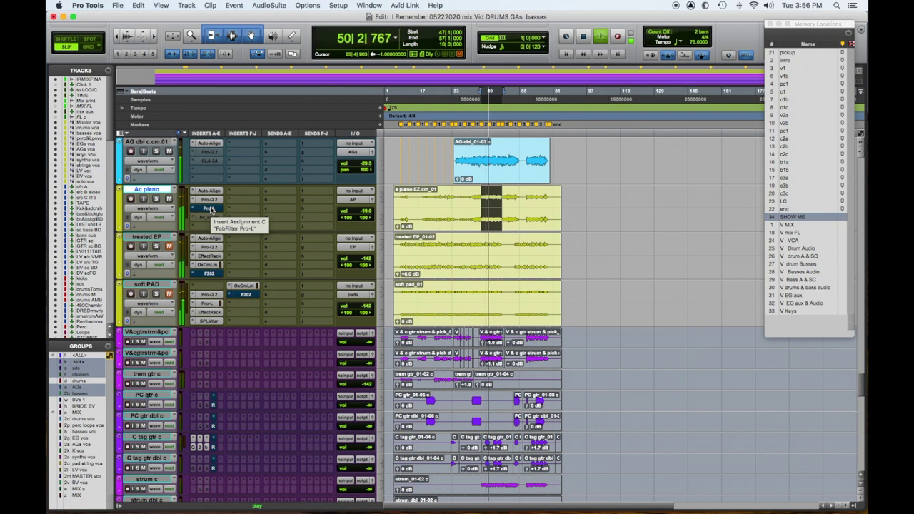
- Reopen the Ac piano's Pro-L limiter, compare its effect during playback, and leave it bypassed
click(209, 208)
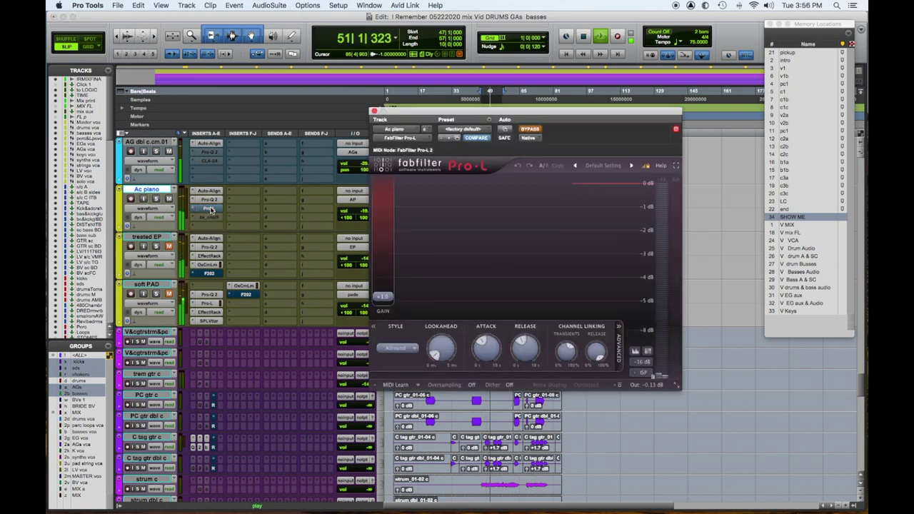
super+click(210, 208)
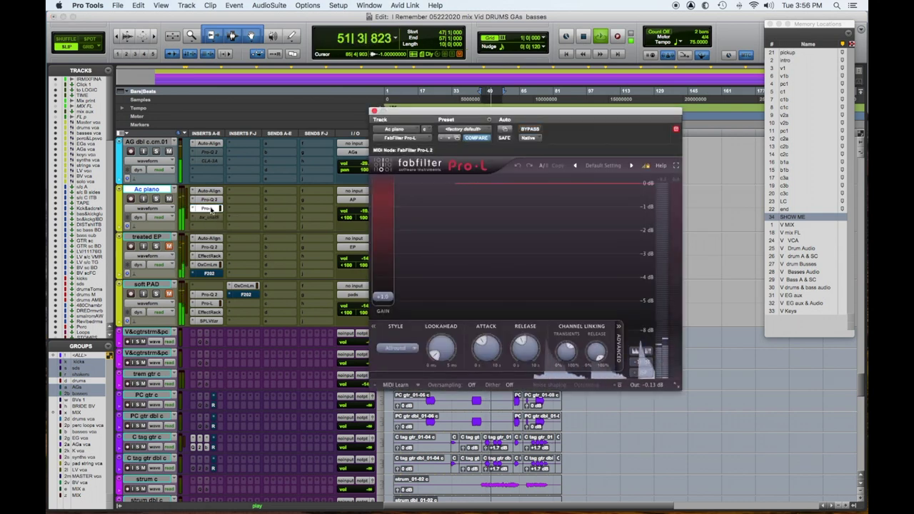
super+click(210, 209)
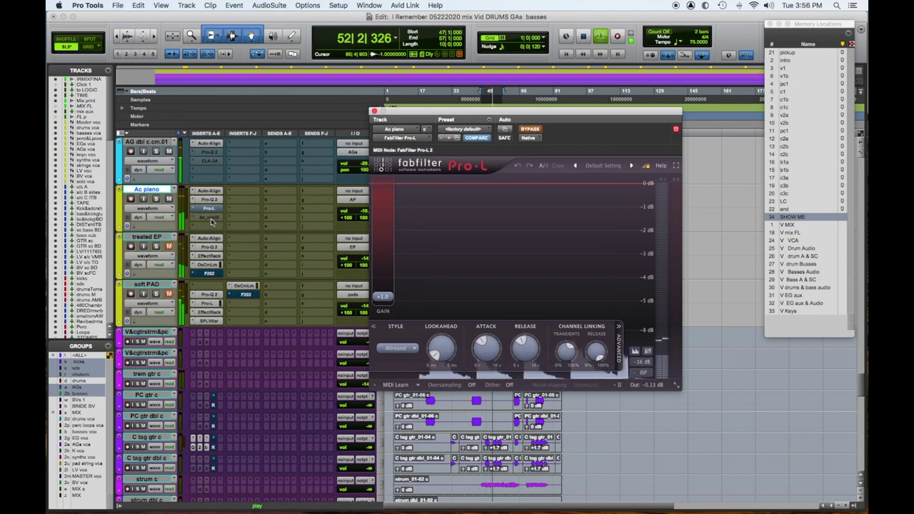
- Activate and open the bx_console SSL 4000 E insert on Ac piano, keeping the TG start preset
super+click(211, 218)
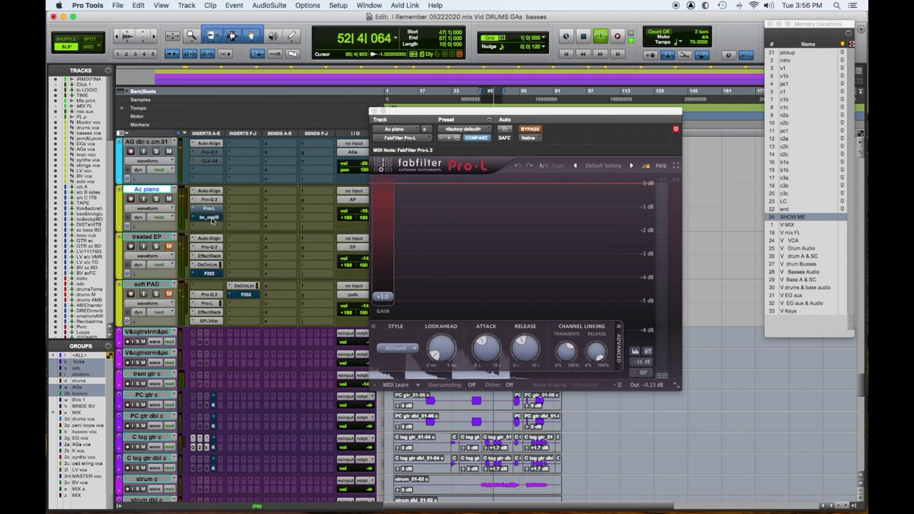
super+click(211, 218)
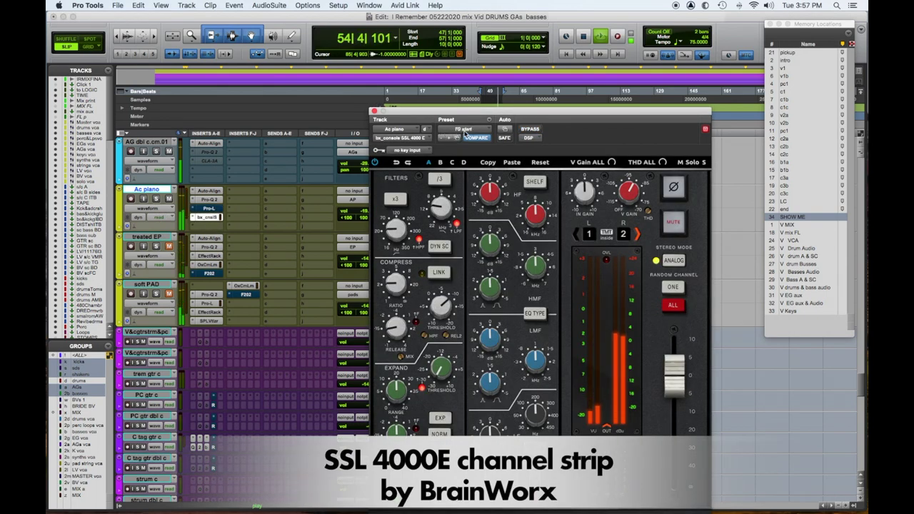
click(464, 130)
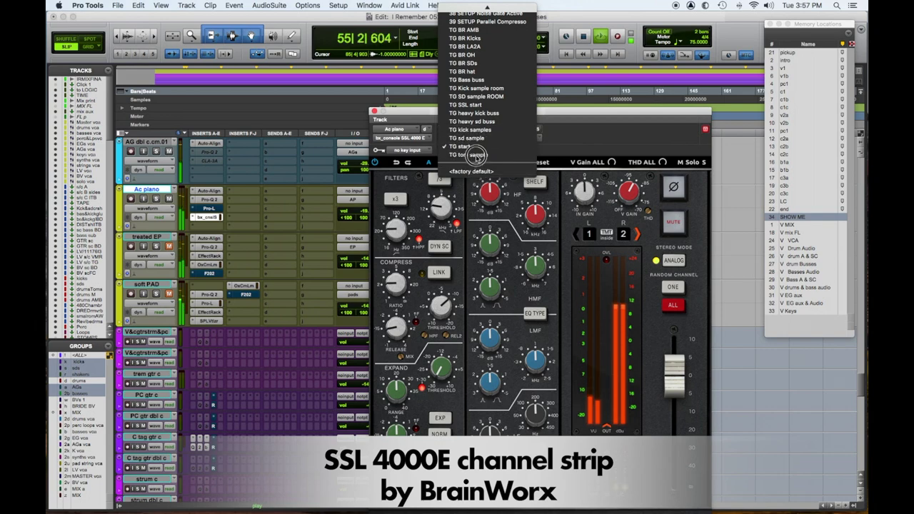
click(507, 112)
drag(509, 112, 393, 34)
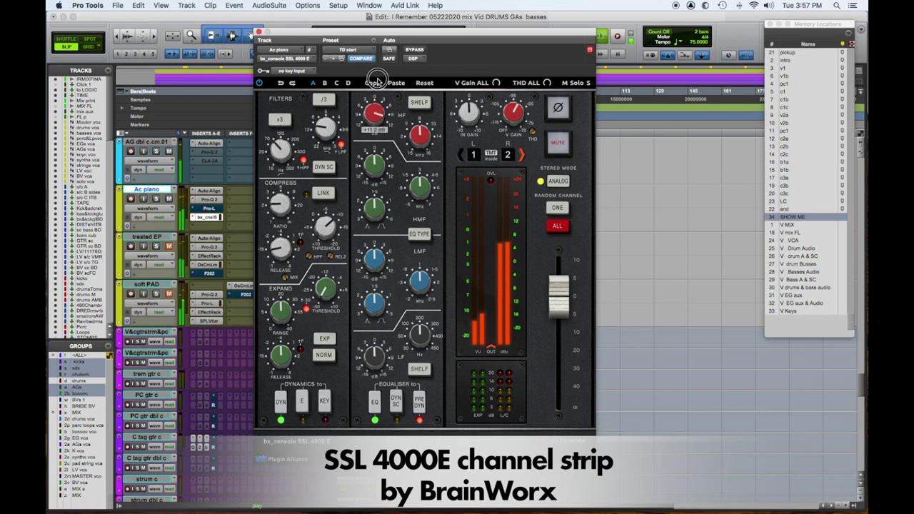
- Adjust the HF and LMF equaliser bands and the compressor ratio and threshold on the Ac piano's SSL channel strip
mouse_move(420, 130)
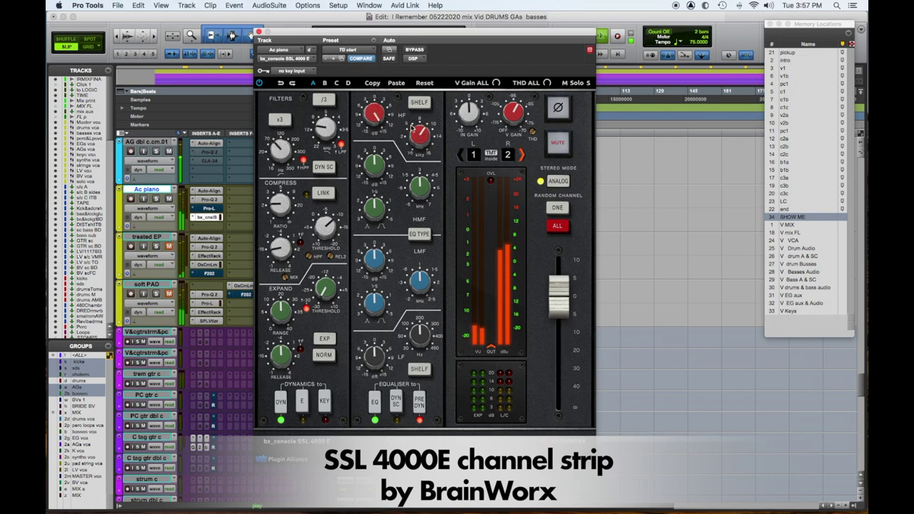
mouse_move(372, 132)
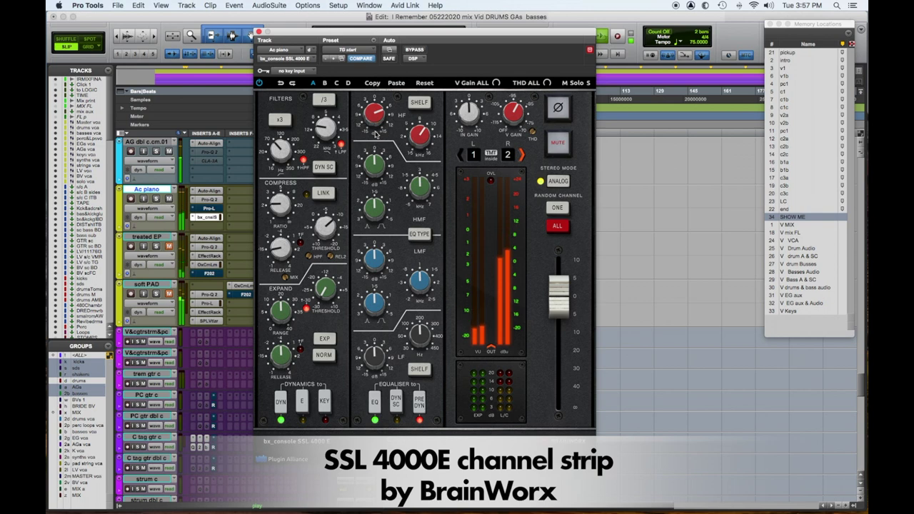
drag(420, 284, 421, 276)
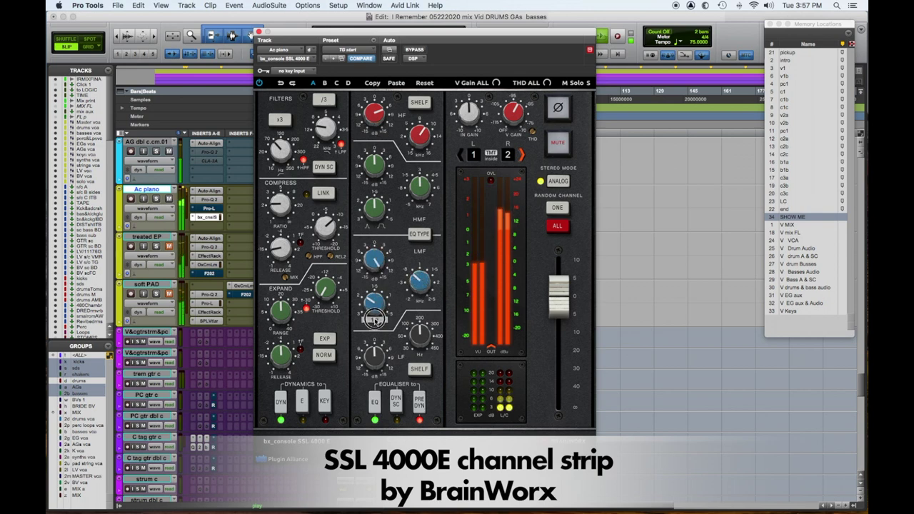
mouse_move(376, 261)
drag(376, 261, 382, 275)
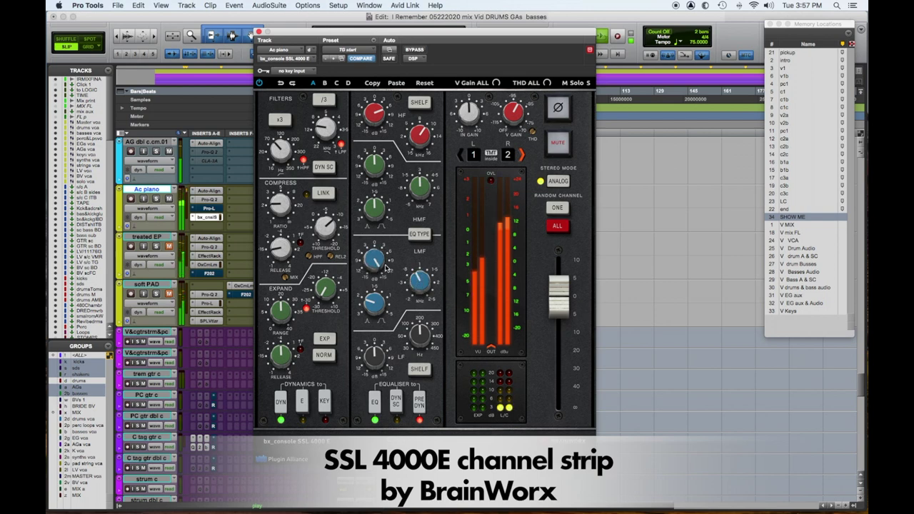
mouse_move(370, 297)
drag(370, 297, 373, 296)
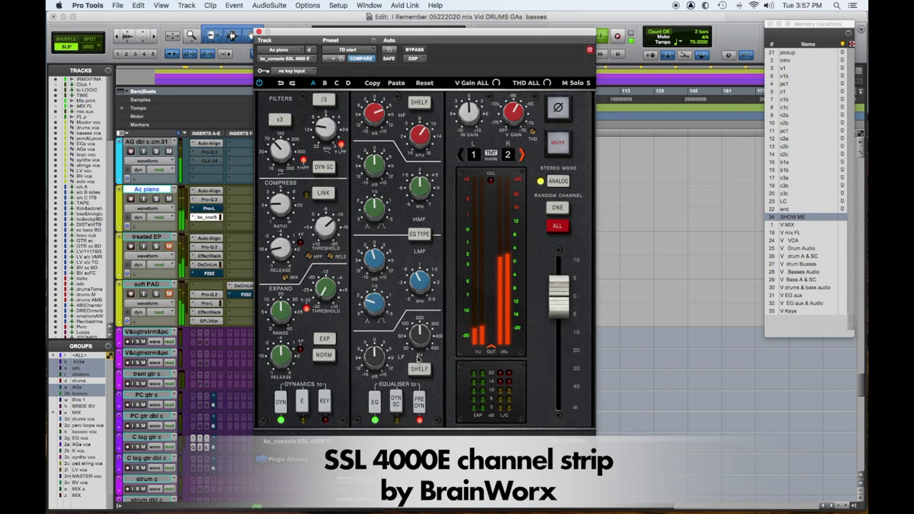
mouse_move(327, 223)
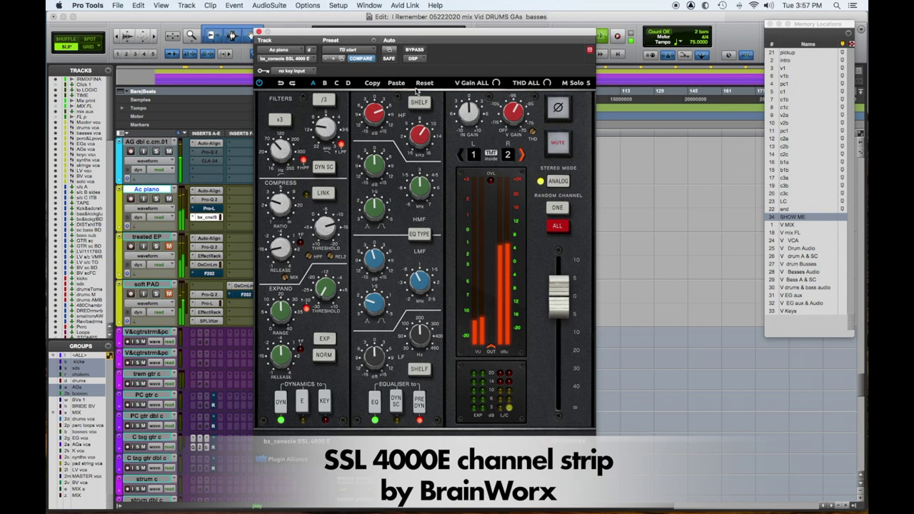
- Compare the SSL channel strip bypassed and active, and fine-tune its HF gain and HMF frequency
click(415, 50)
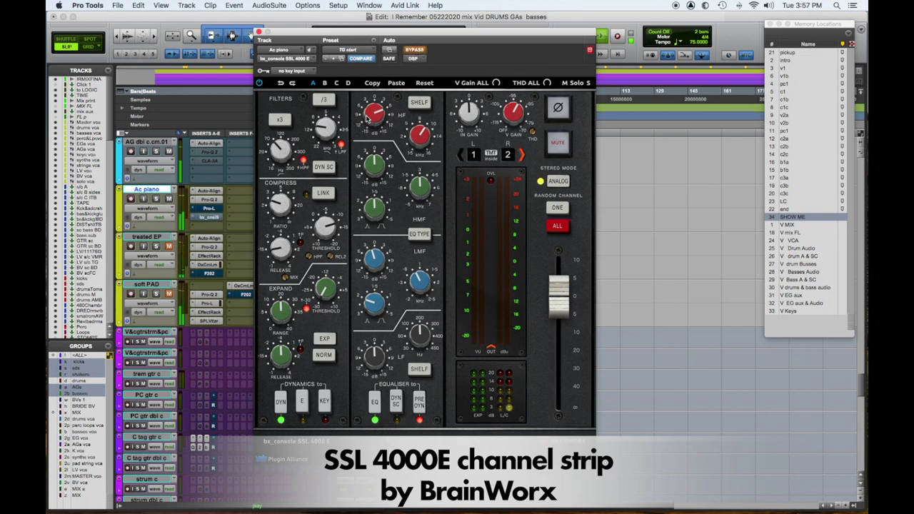
key(super+alt+b)
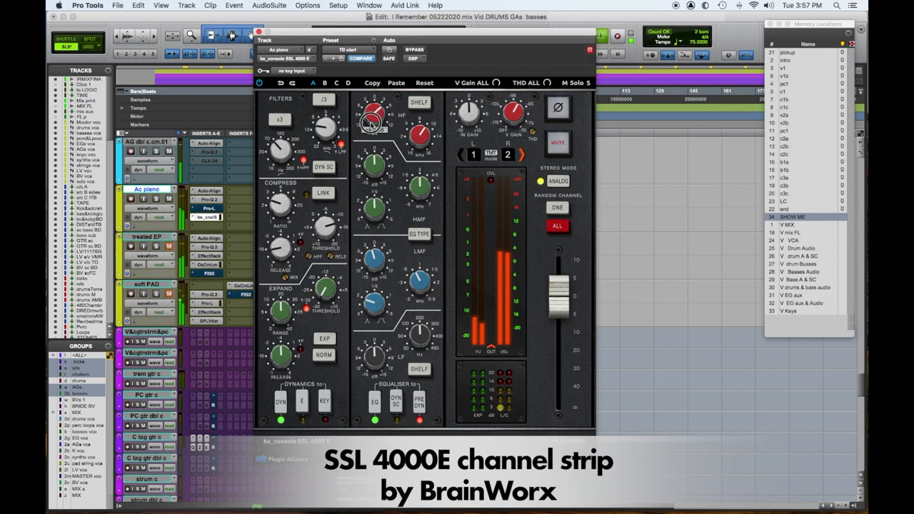
mouse_move(410, 187)
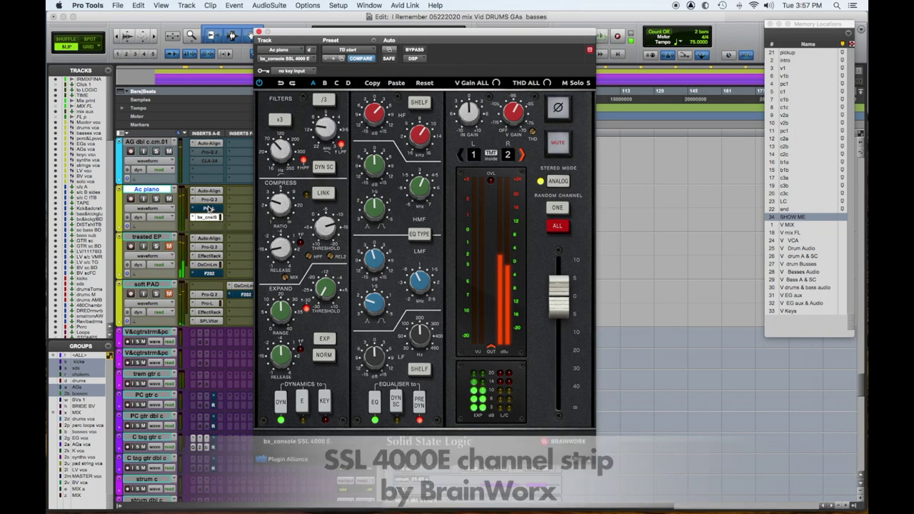
- Make the Ac piano's Pro-L insert inactive and close the SSL channel strip window
click(208, 226)
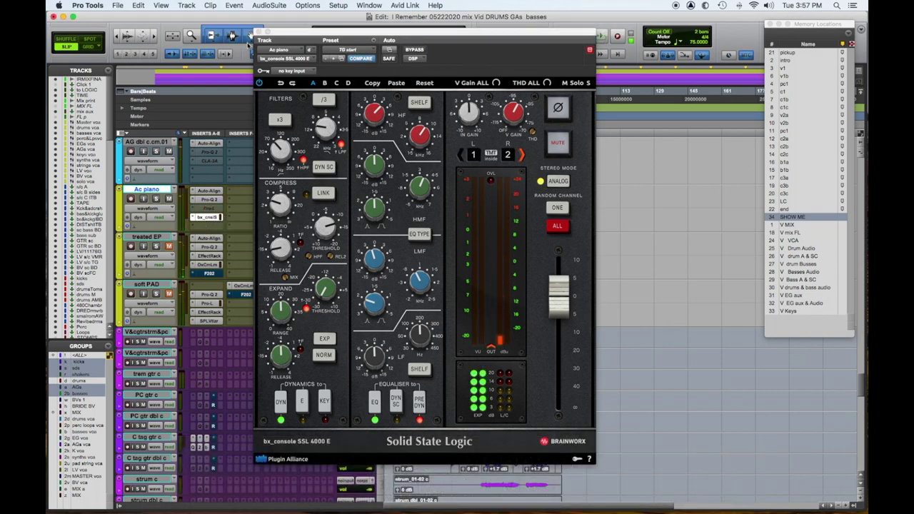
click(258, 33)
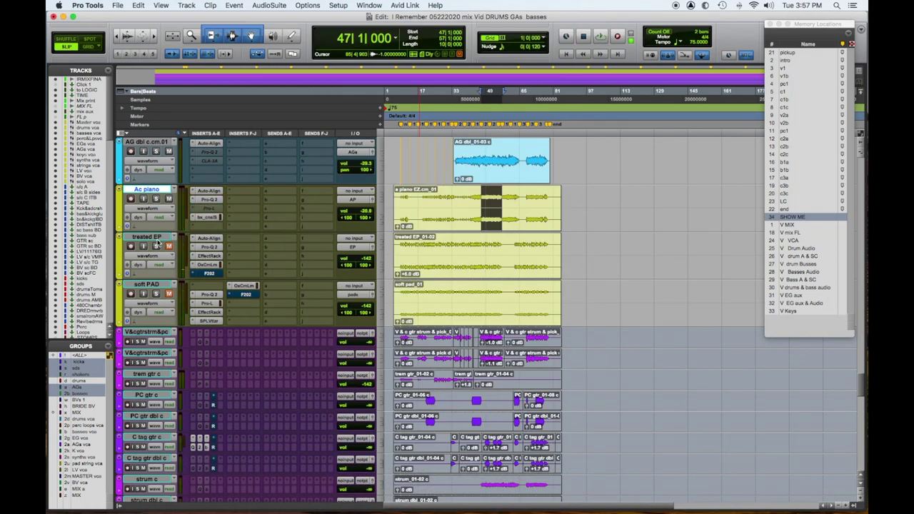
- Select the treated EP track, audition its soloed section starting at bar 47, and stop playback
click(156, 236)
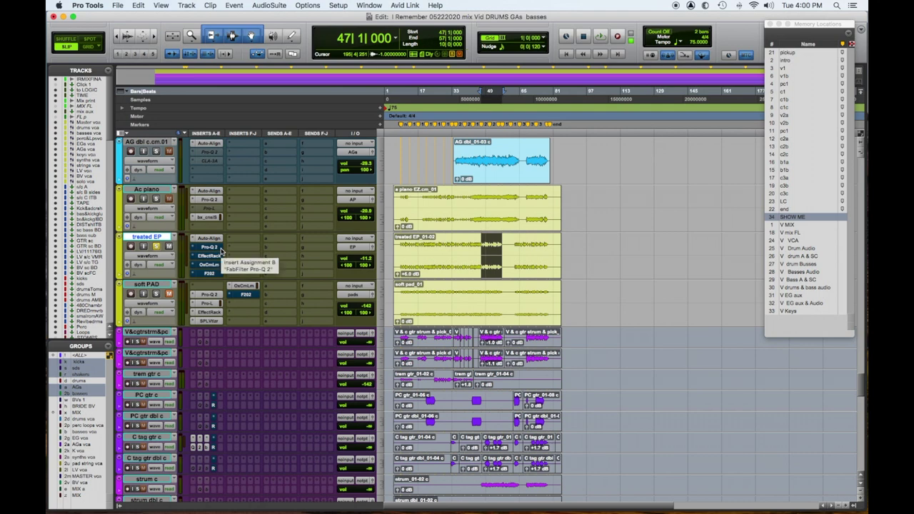
key(space)
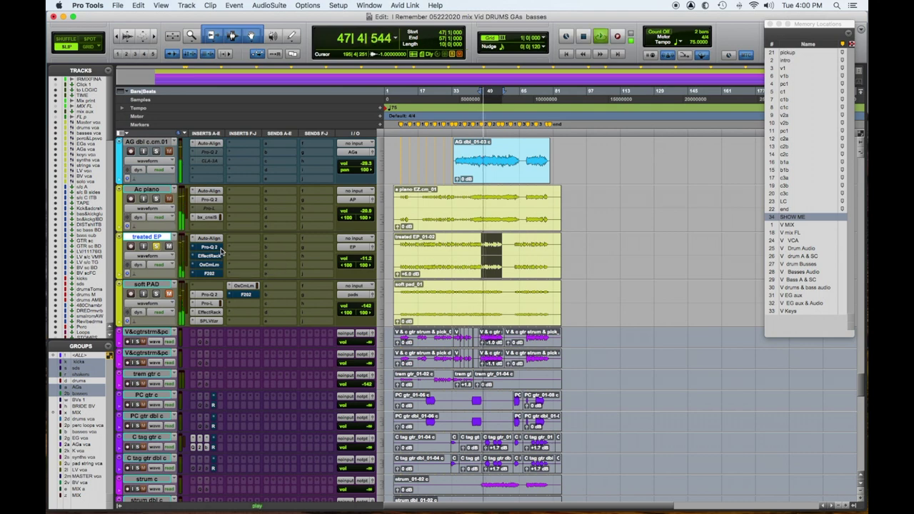
click(148, 256)
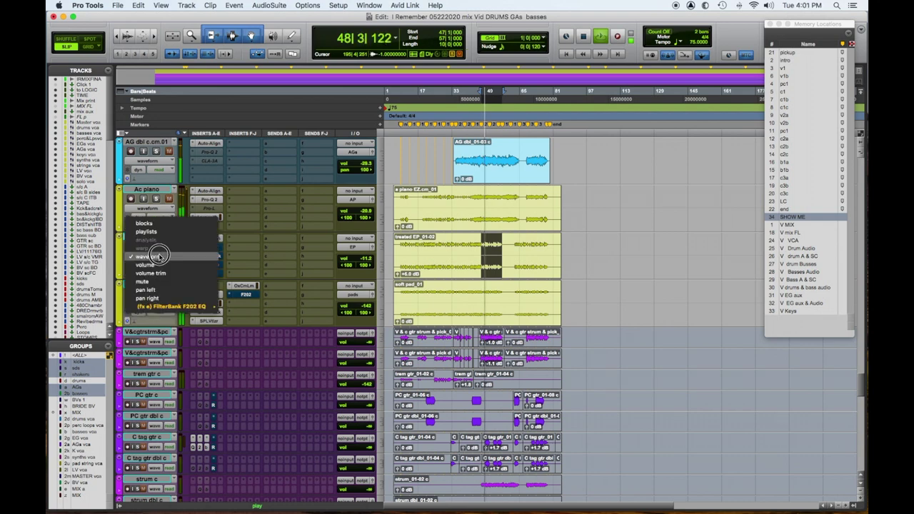
click(281, 247)
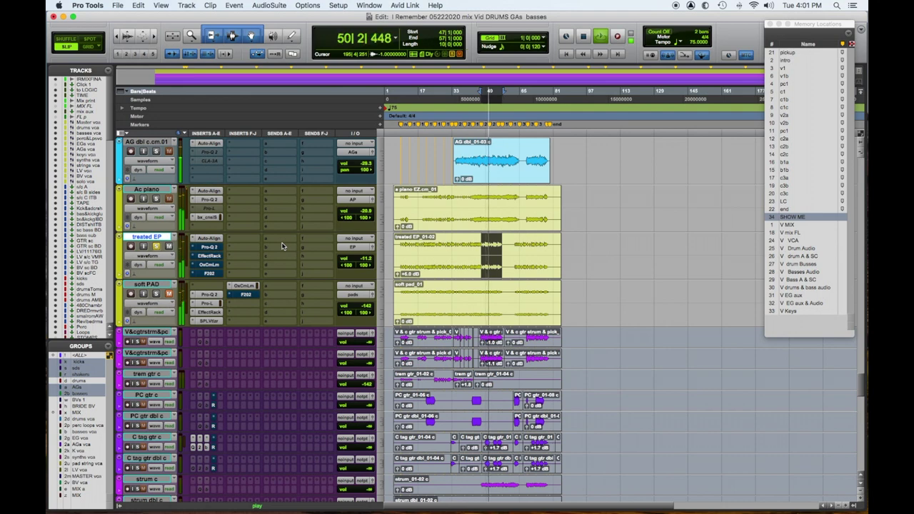
key(space)
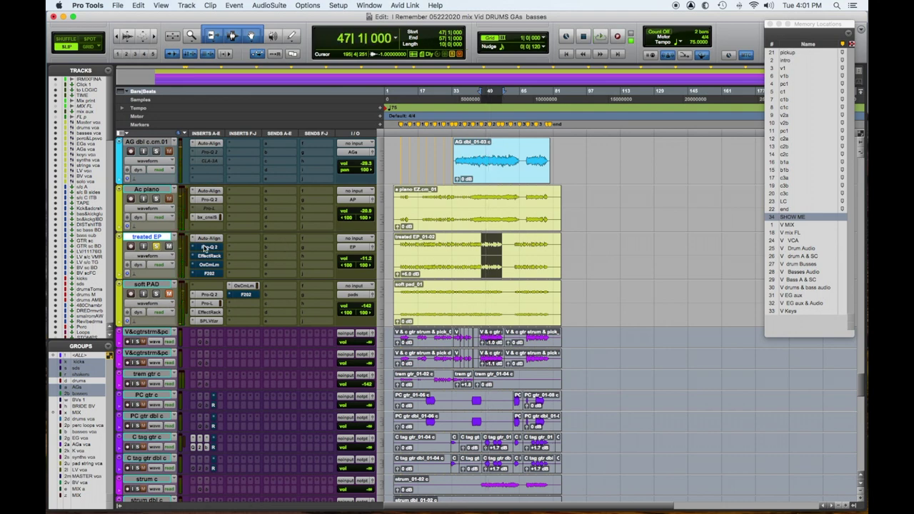
- Open the treated EP's Pro-Q 2 equaliser, start playback and toggle its bypass to compare the sound
click(205, 248)
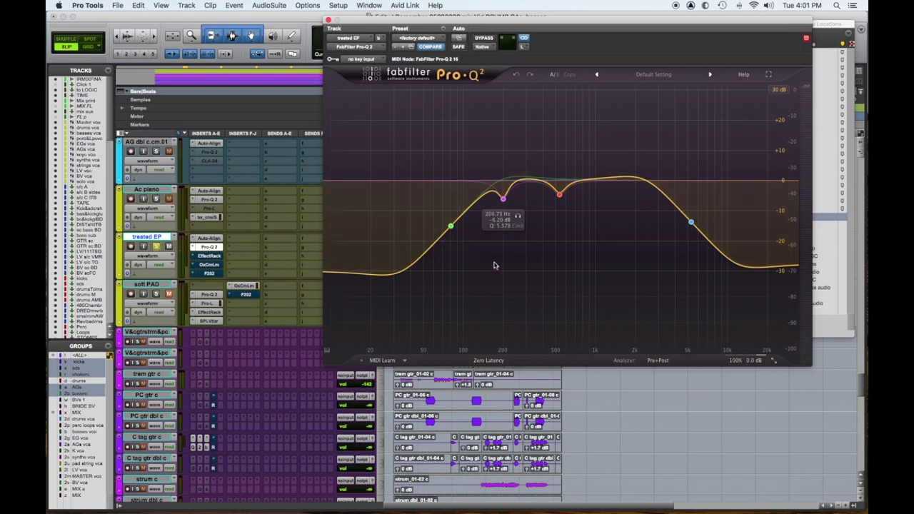
key(space)
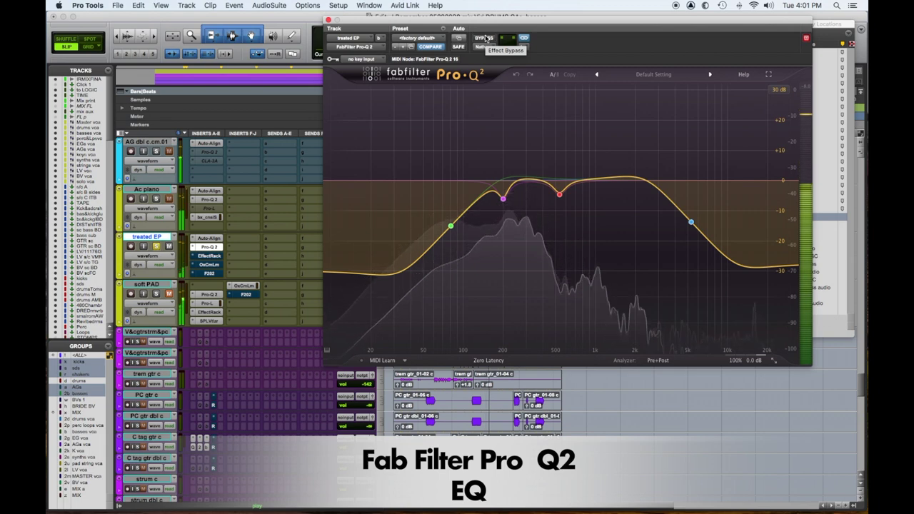
click(486, 38)
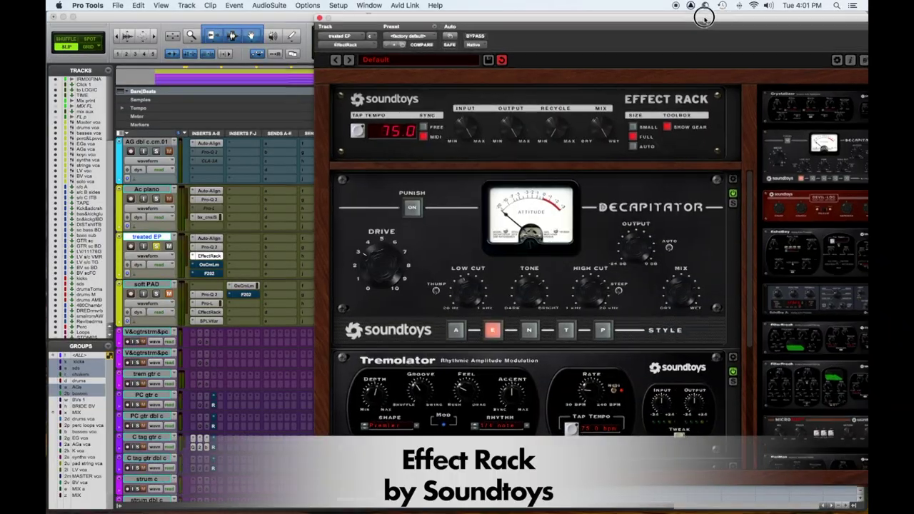
- Examine the Decapitator, Tremolator, EchoBoy Jr. and MicroShift modules in the treated EP's Effect Rack
drag(704, 17, 578, 14)
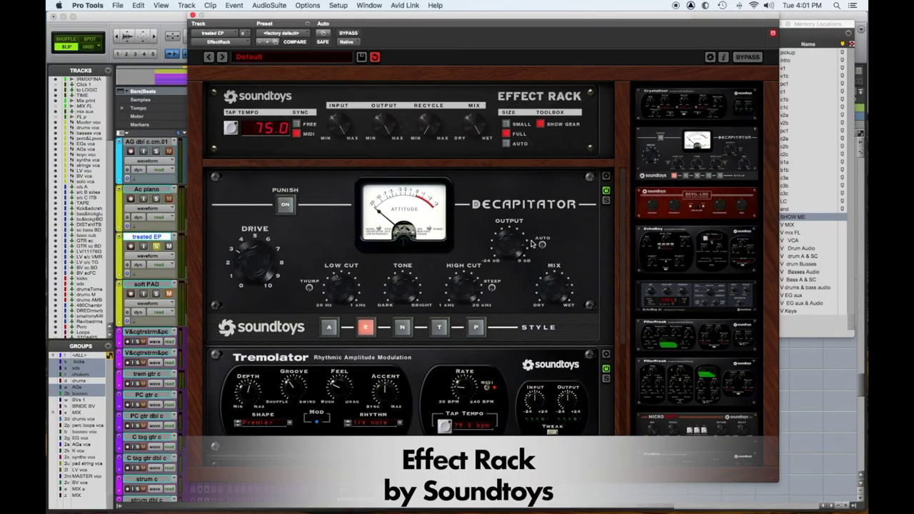
scroll(532, 244, down, 2)
scroll(532, 244, down, 4)
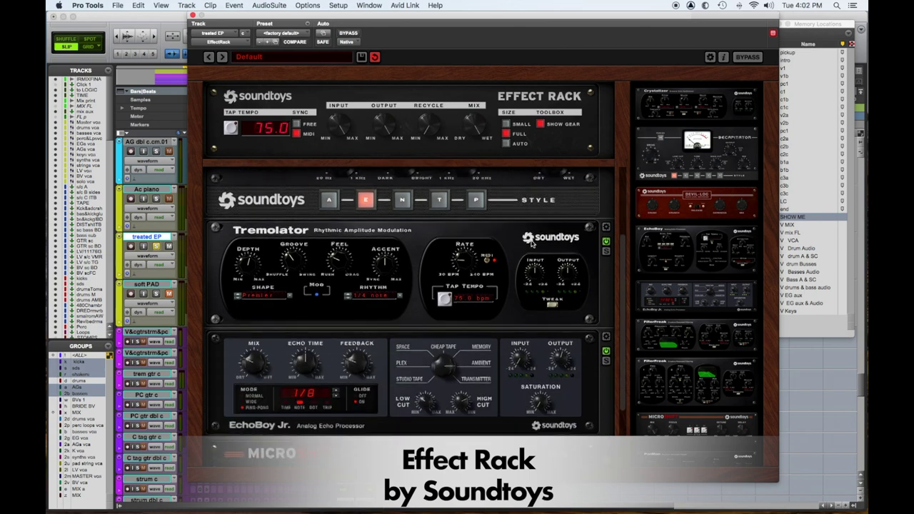
scroll(532, 244, down, 4)
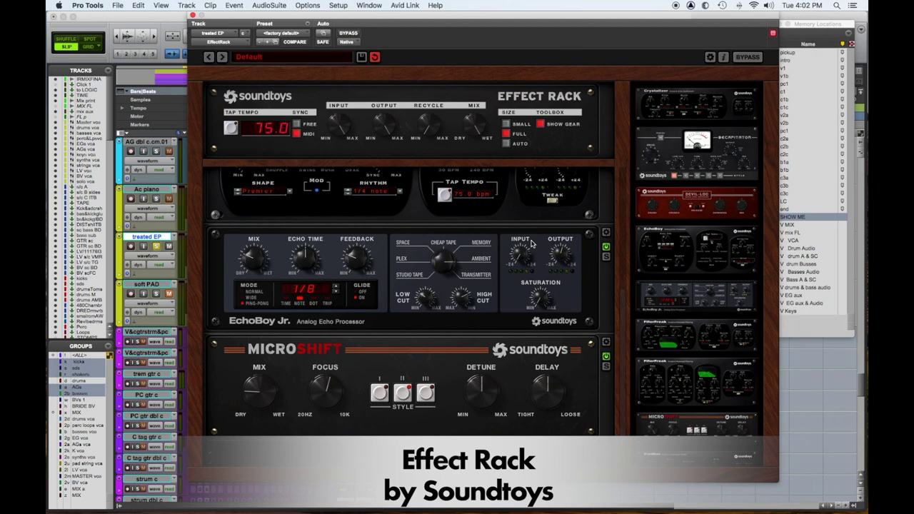
scroll(531, 244, up, 5)
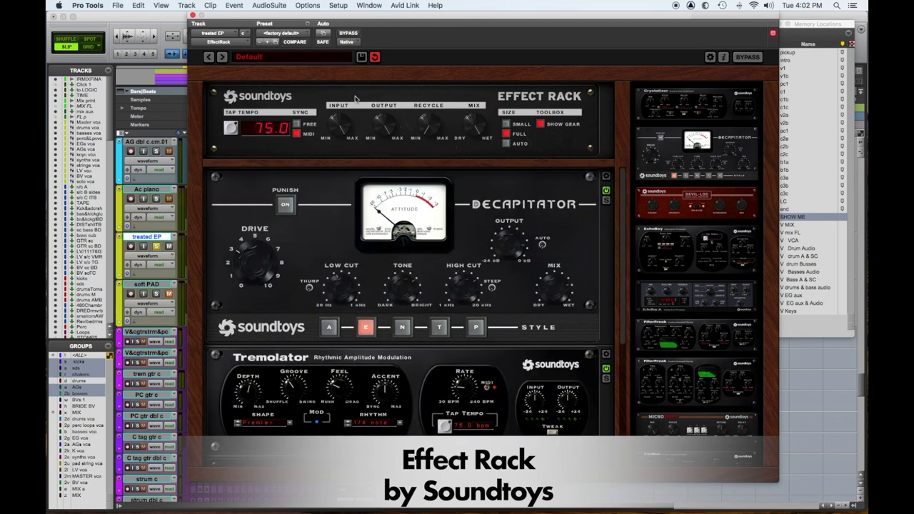
- Compare the treated EP with the whole Effect Rack bypassed and active during playback
click(349, 34)
drag(404, 18, 483, 16)
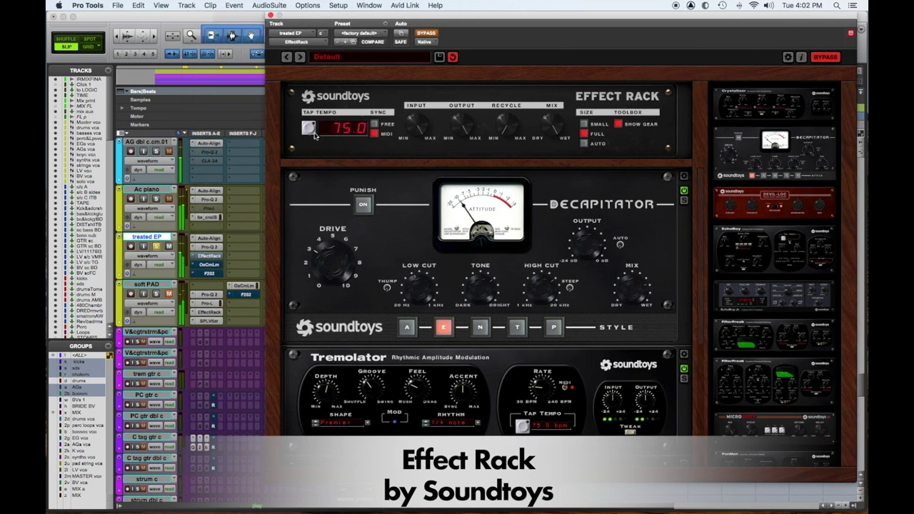
click(426, 34)
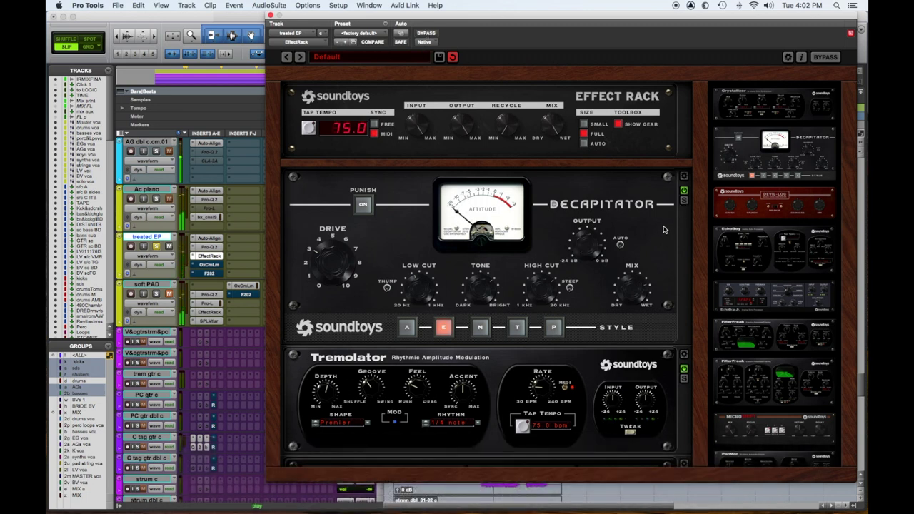
- Switch off the rack's MicroShift, EchoBoy Jr., Tremolator and Decapitator modules to hear the EP without them
scroll(664, 229, down, 5)
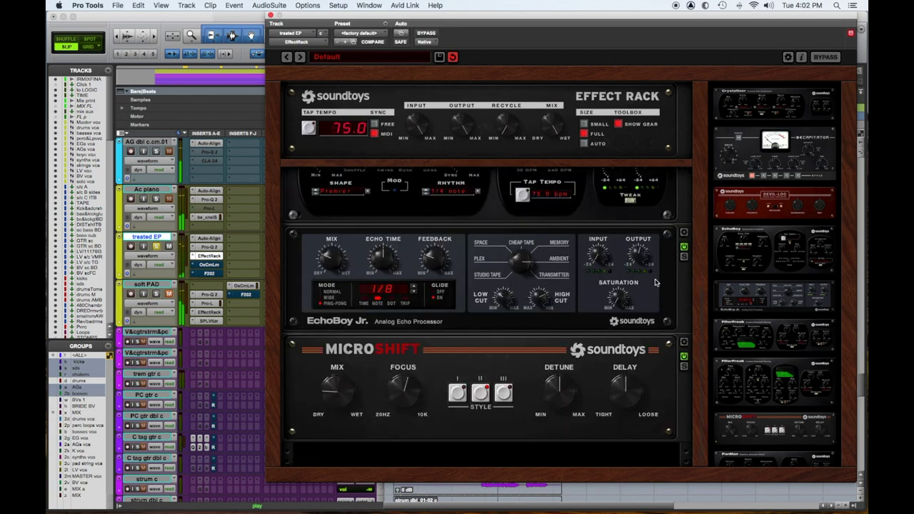
click(684, 356)
click(684, 247)
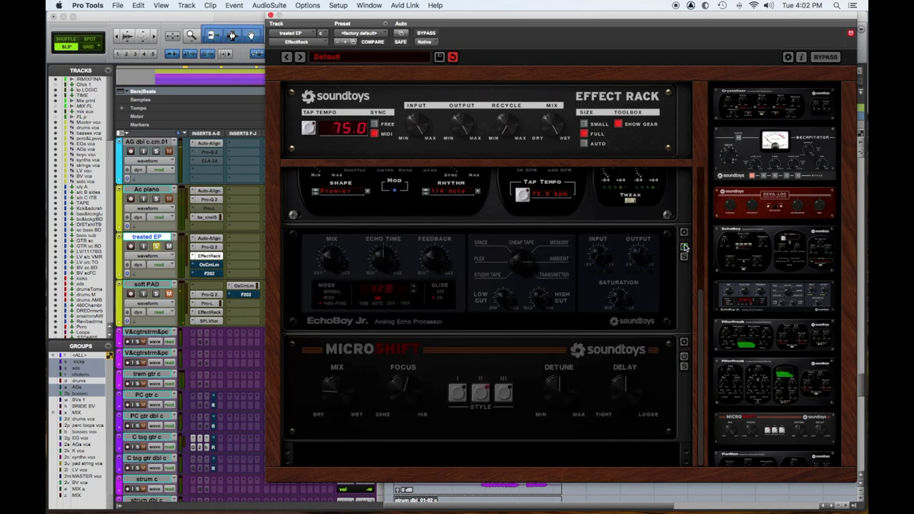
scroll(604, 333, up, 3)
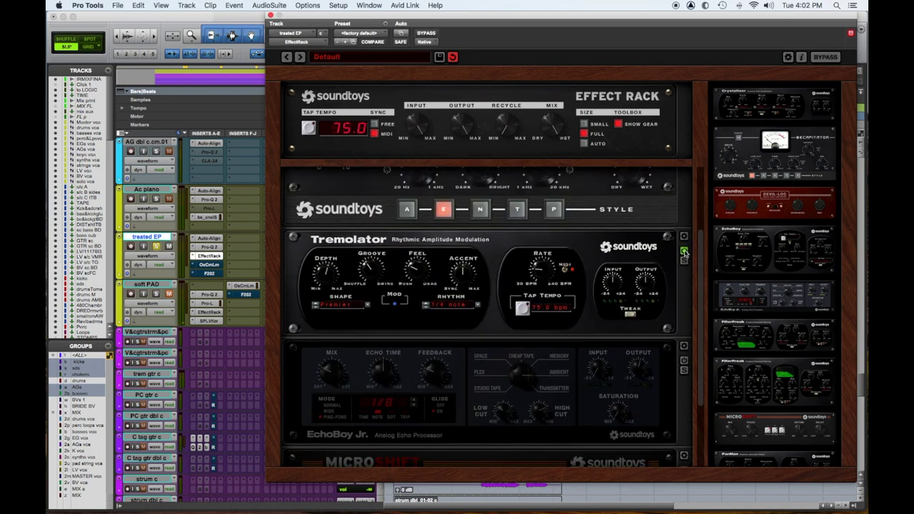
click(684, 251)
scroll(603, 336, up, 3)
click(684, 191)
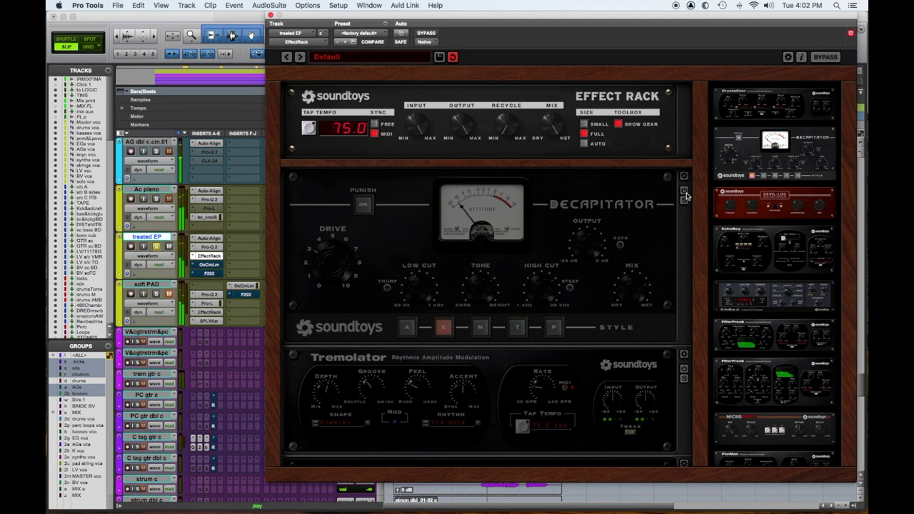
- Switch the Decapitator, Tremolator, EchoBoy Jr. and MicroShift back on one at a time, auditioning each addition
click(685, 192)
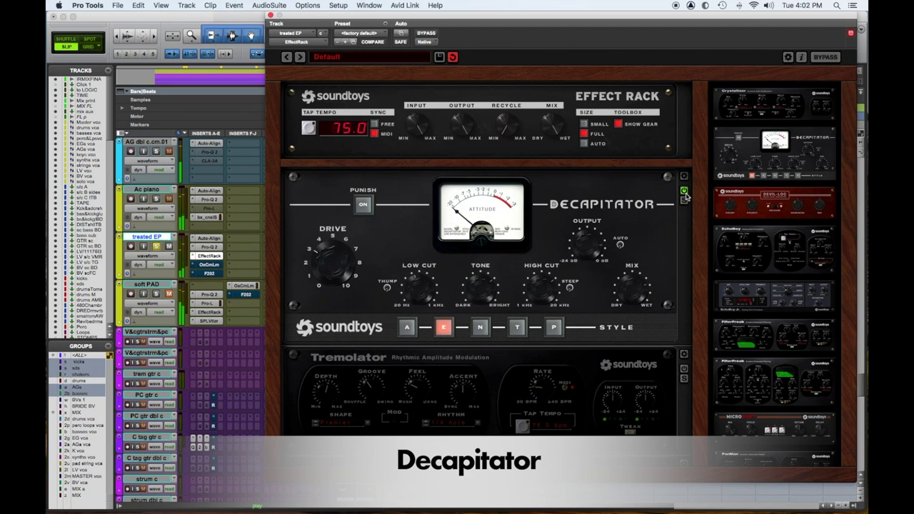
scroll(685, 328, down, 3)
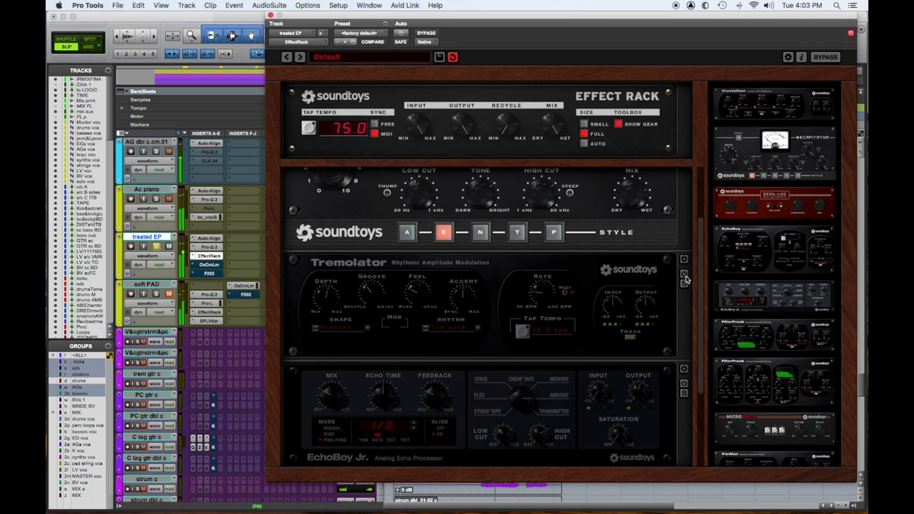
click(685, 275)
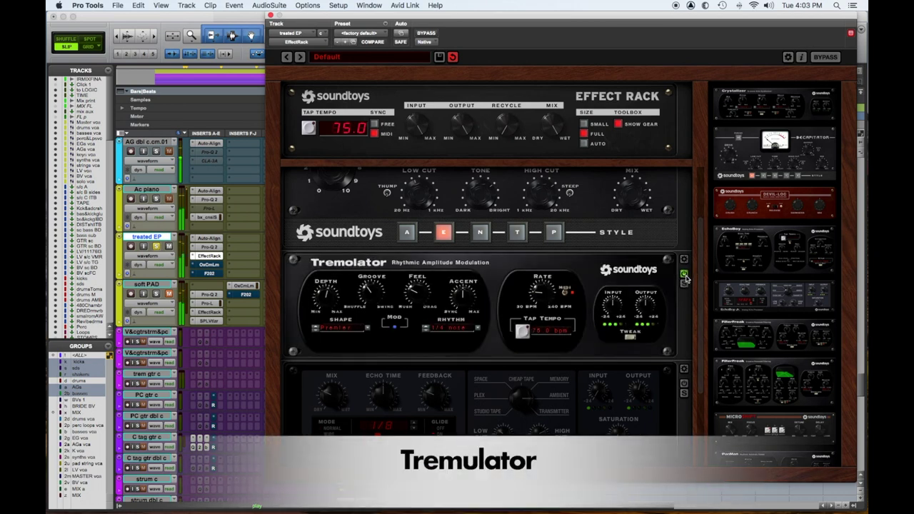
scroll(665, 334, down, 3)
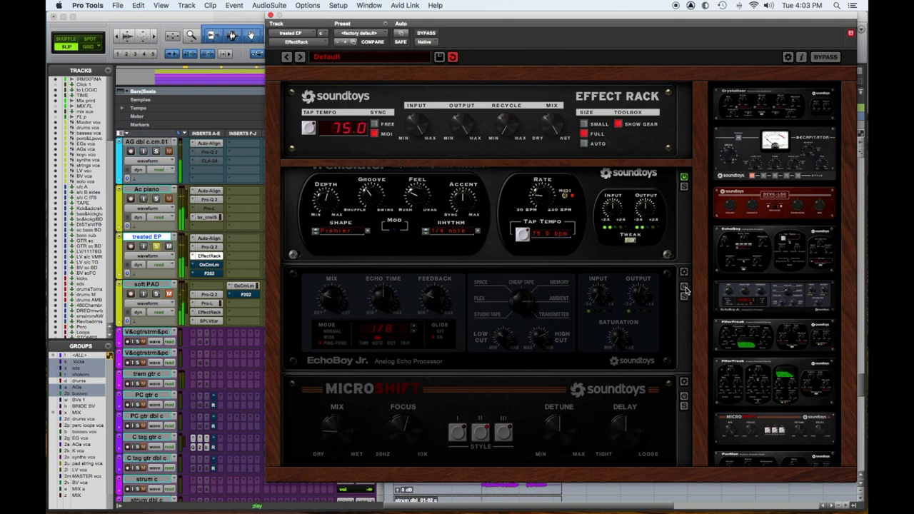
click(684, 289)
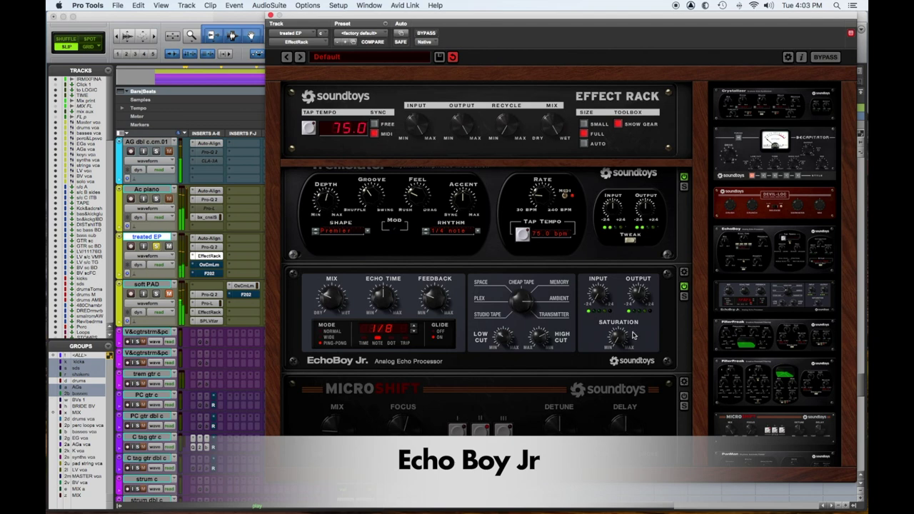
click(683, 396)
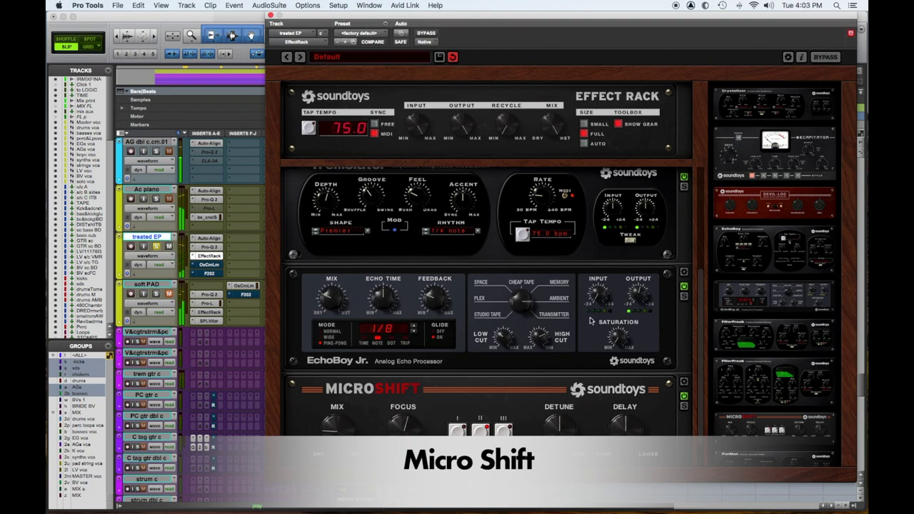
- Close the Effect Rack, take the treated EP's Sonnox Oxford compressor out of bypass and close its window
click(270, 14)
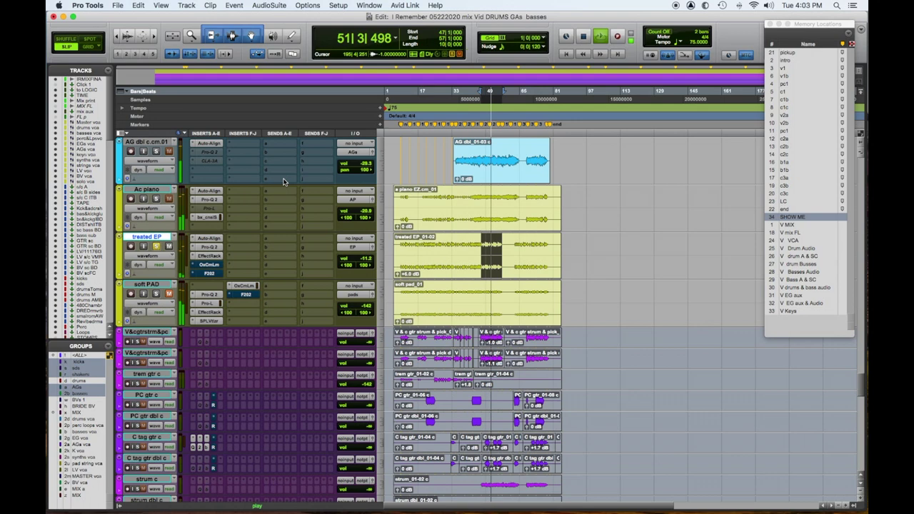
click(214, 267)
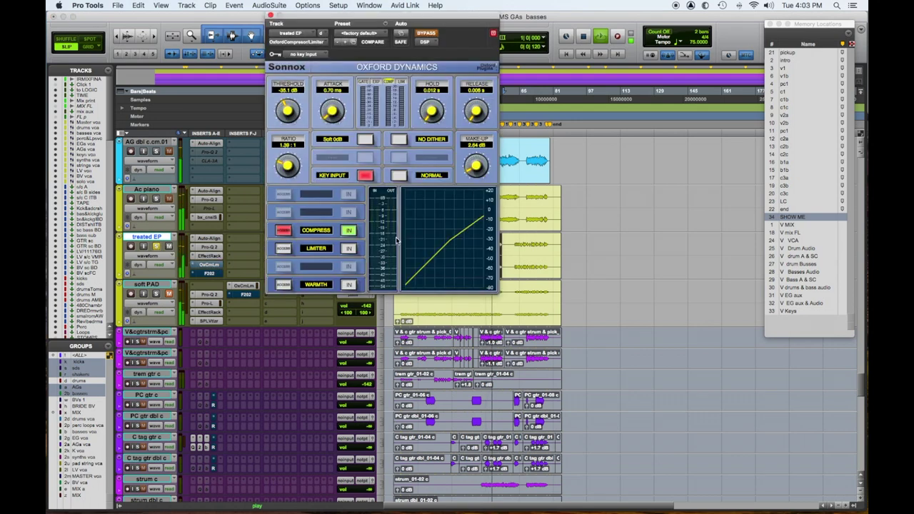
click(425, 34)
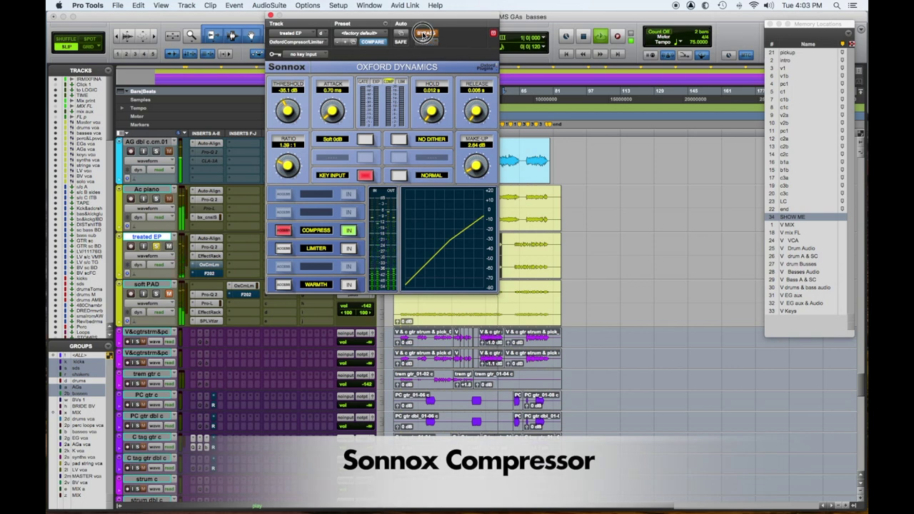
click(424, 35)
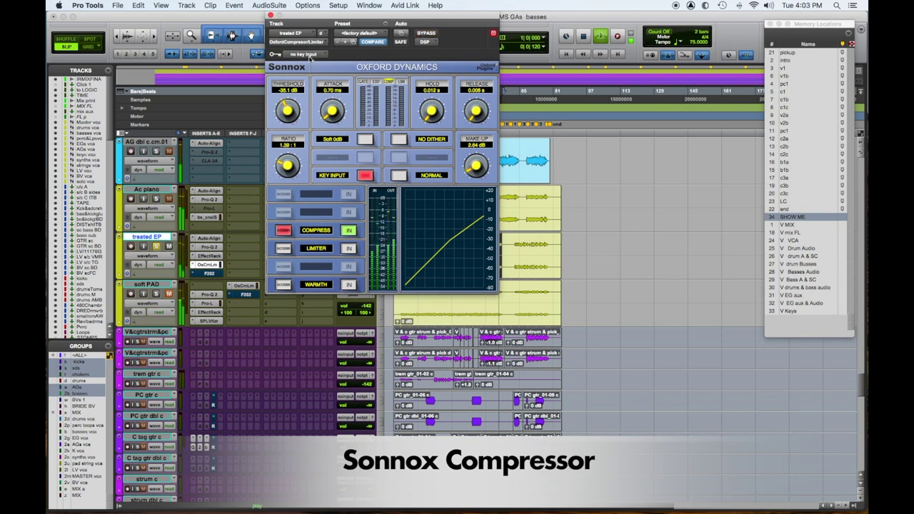
click(270, 15)
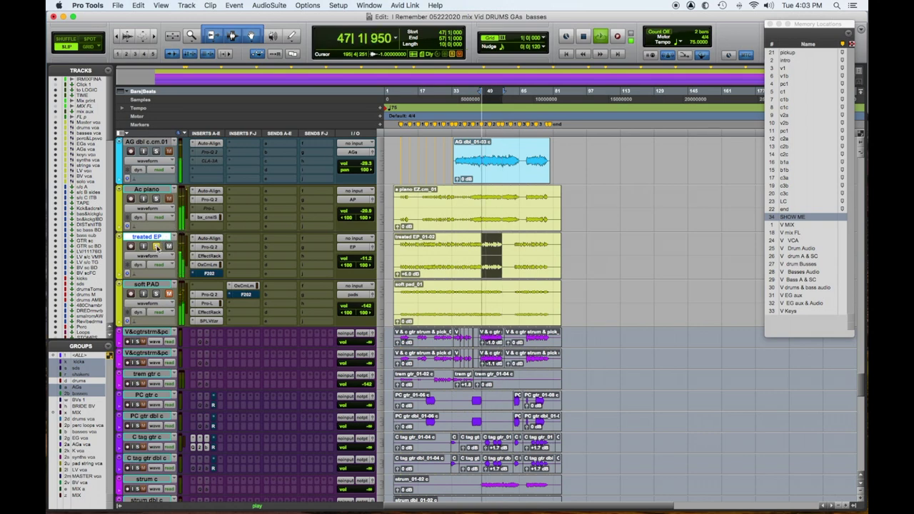
- Unsolo the treated EP and narrow its Pro-Q 2 curve, raising the low band's frequency and lowering the high shelf to about 1.4 kHz
click(157, 247)
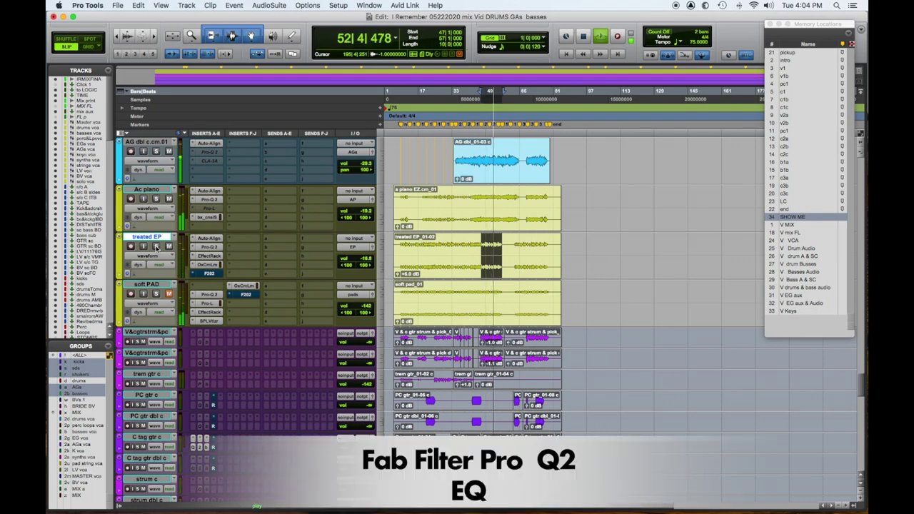
click(210, 248)
drag(394, 213, 411, 220)
drag(633, 216, 561, 242)
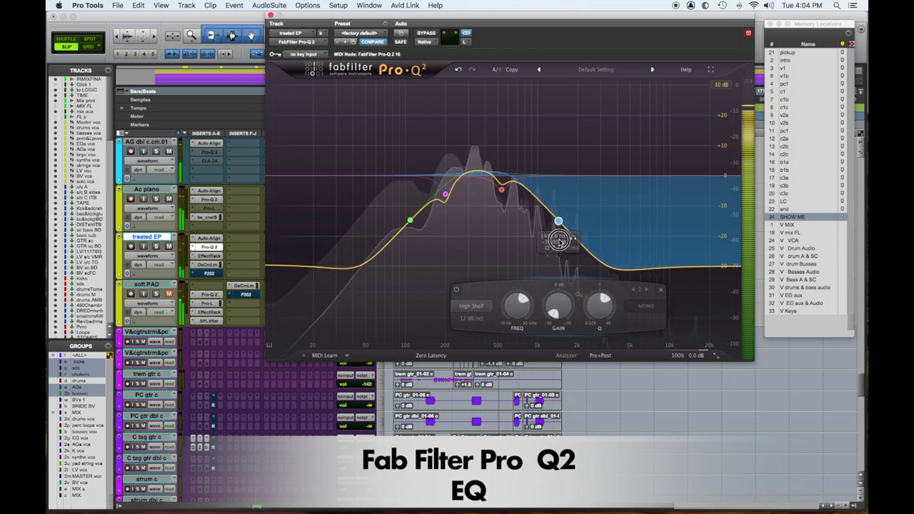
- Set the Pro-Q 2 high shelf's slope to 30 dB/oct and lower its frequency to about 1 kHz
right_click(558, 223)
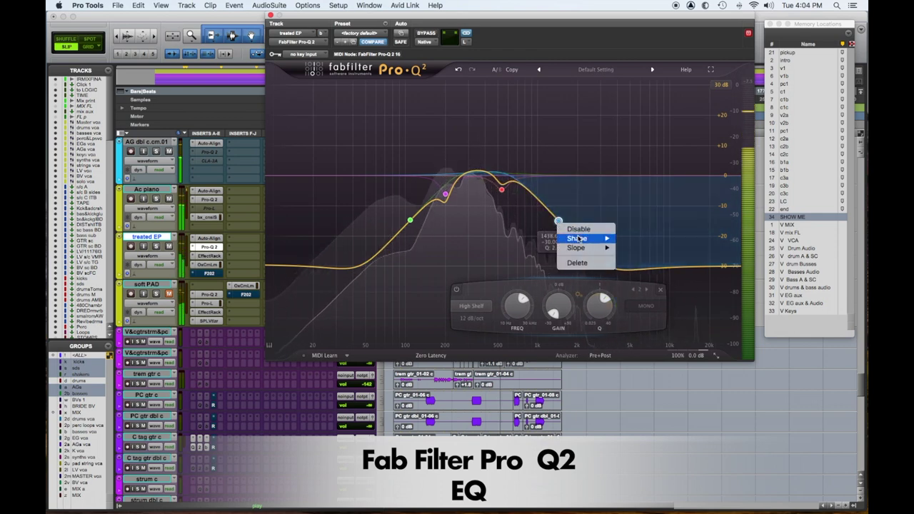
mouse_move(586, 248)
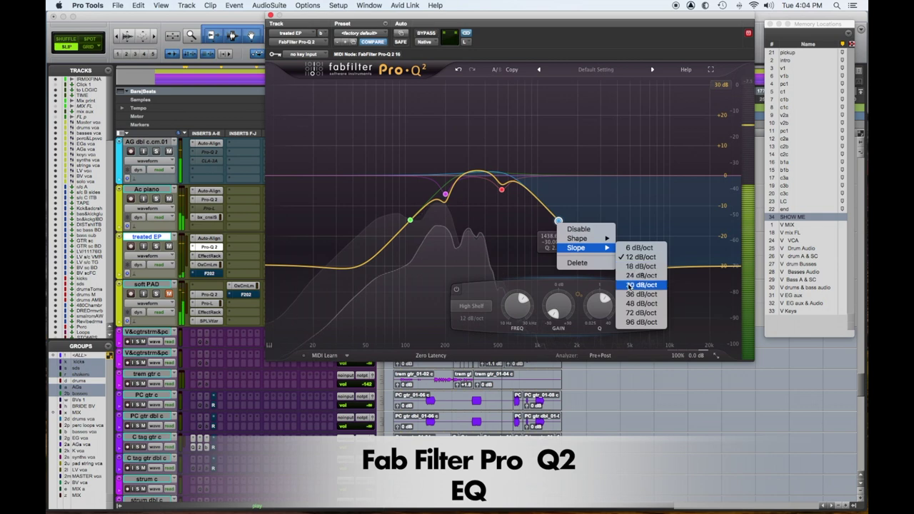
click(636, 284)
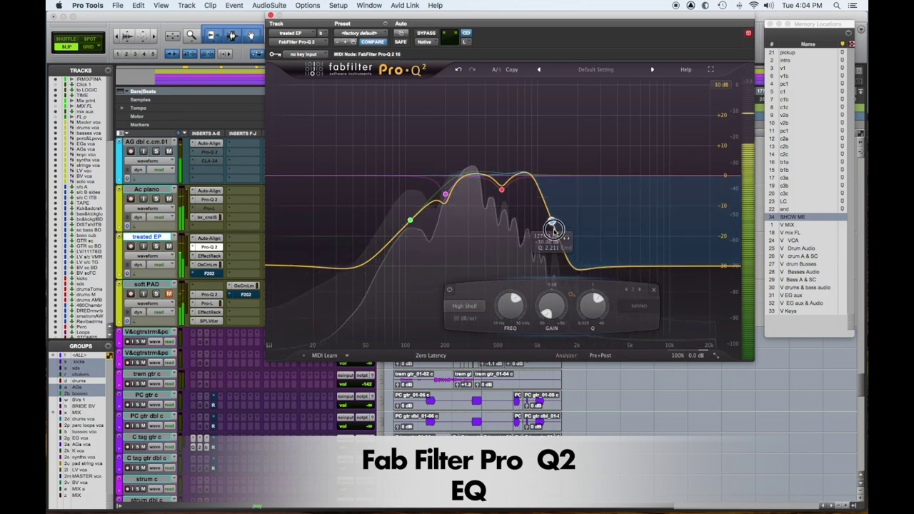
drag(554, 227, 538, 221)
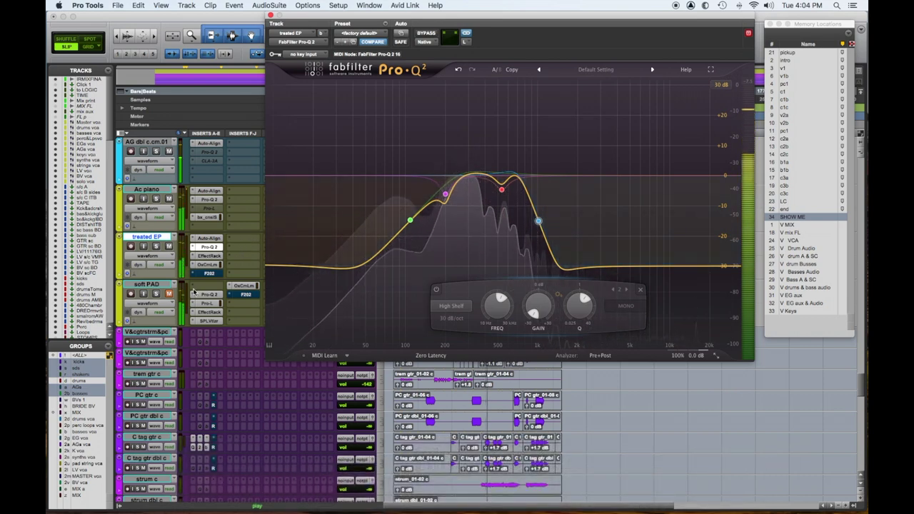
- Insert the bx_console SSL 4000 E channel strip on the treated EP and adjust its high-pass filter and LMF gain
click(230, 240)
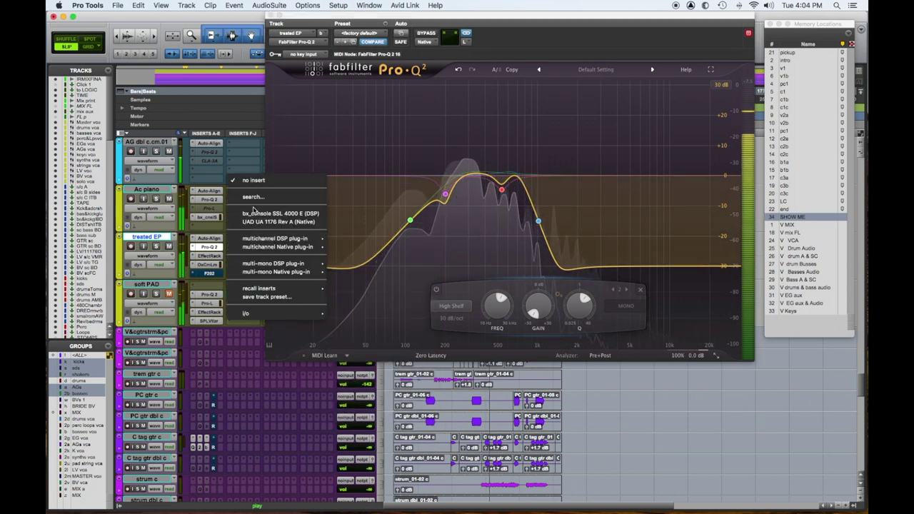
key(Escape)
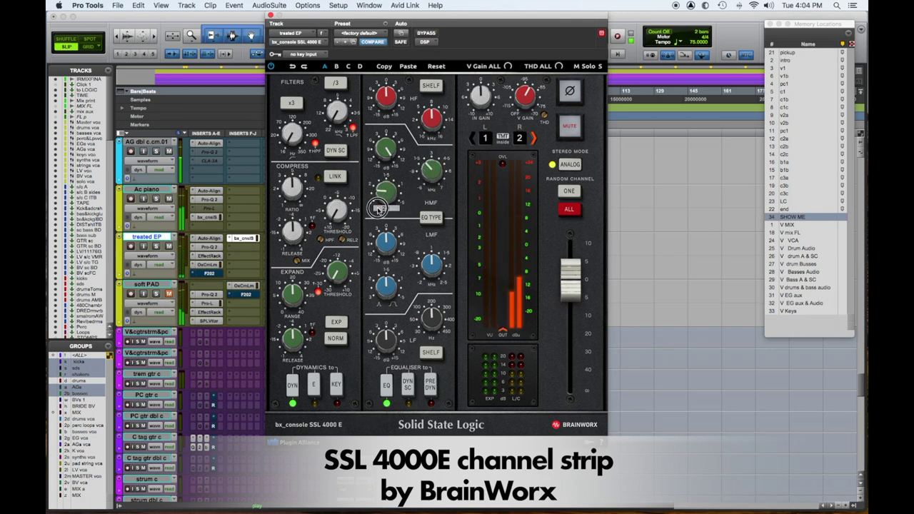
click(373, 34)
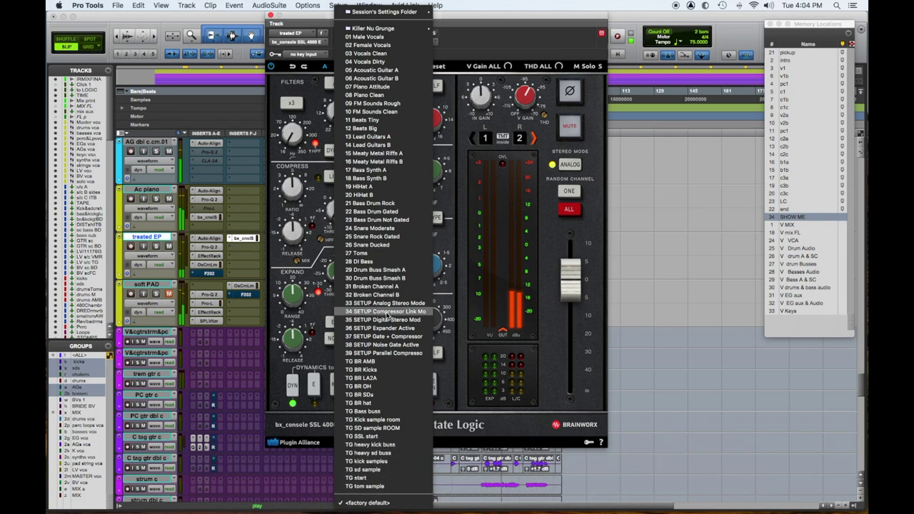
click(293, 130)
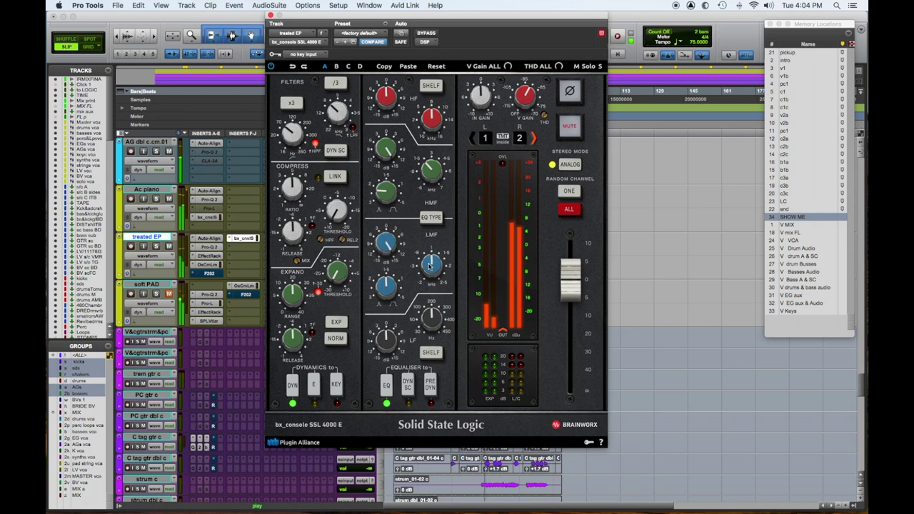
drag(387, 244, 384, 271)
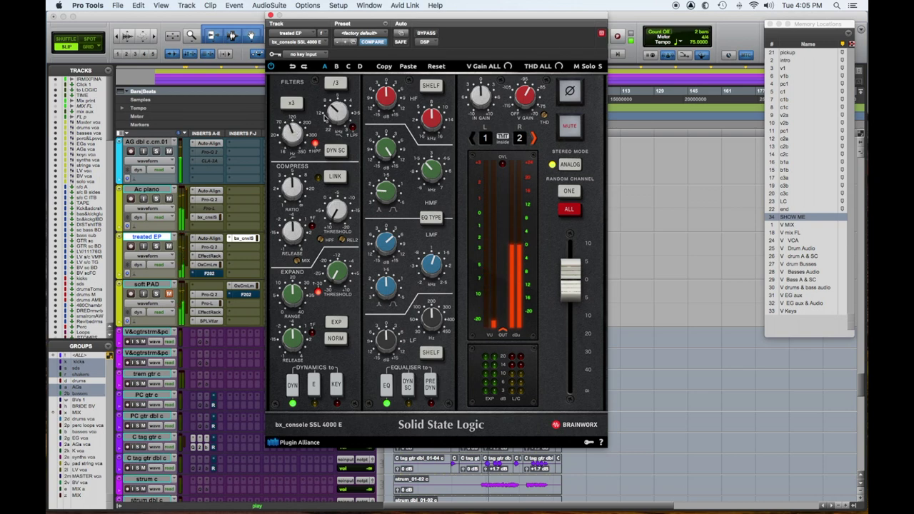
- Place the equaliser before the dynamics in the treated EP's SSL 4000 E, close it and check the track's FilterBank F202 EQ
click(431, 387)
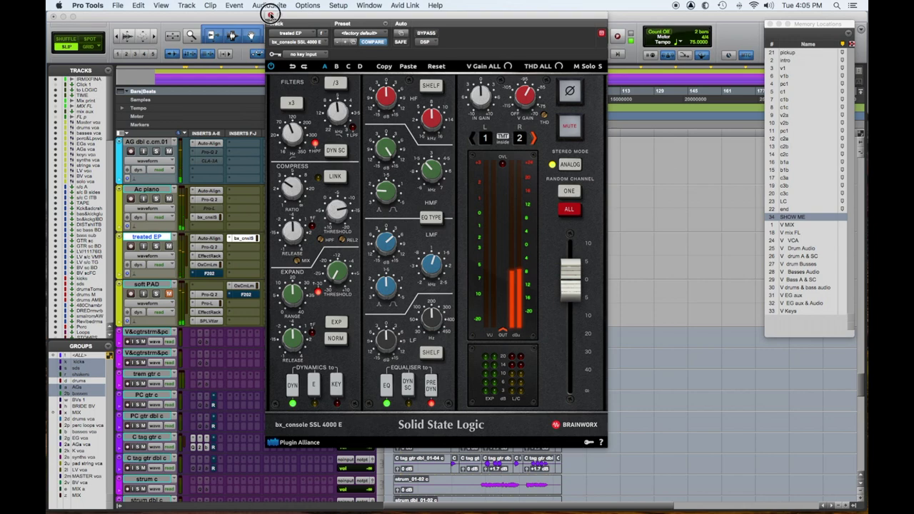
click(270, 14)
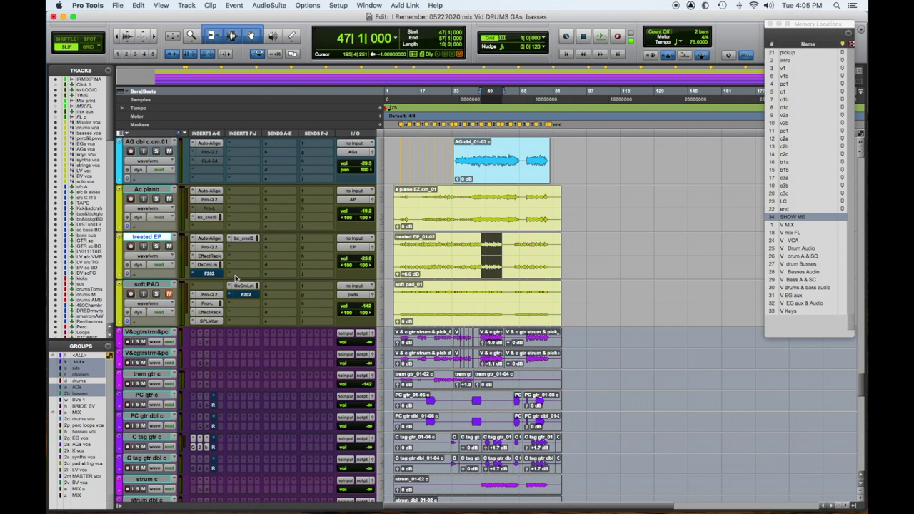
click(210, 273)
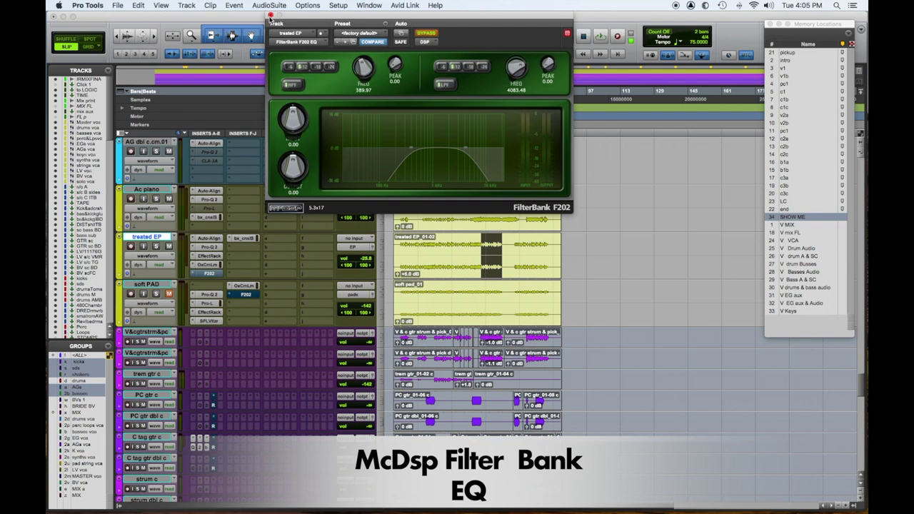
click(270, 14)
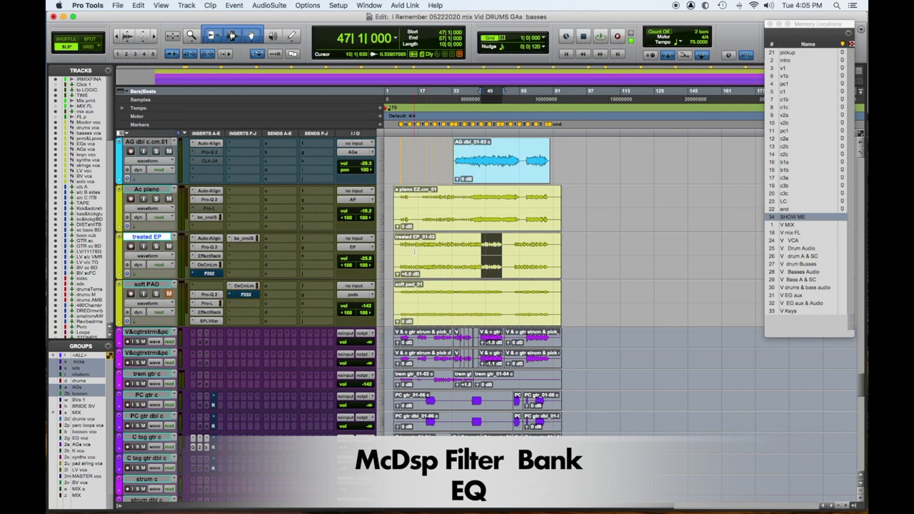
- Solo and unmute the soft PAD during playback, and compare its Effect Rack processing with and without bypass
click(156, 293)
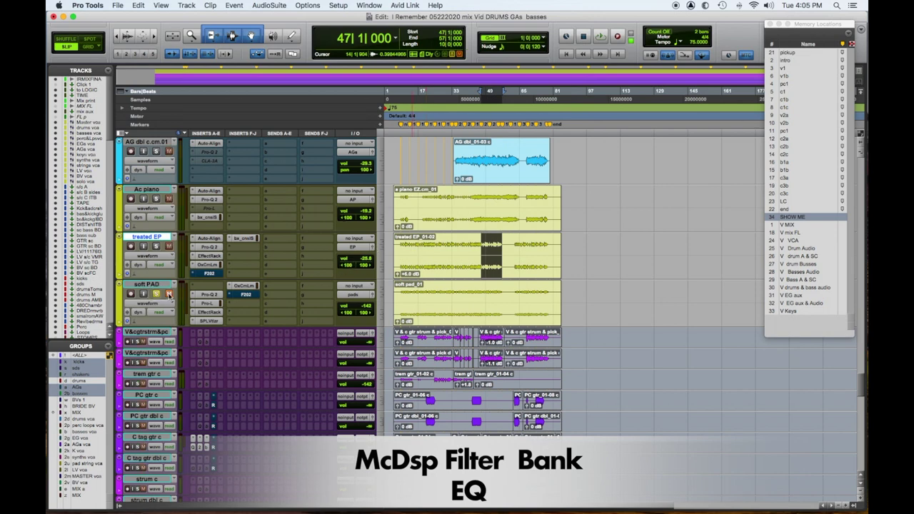
key(space)
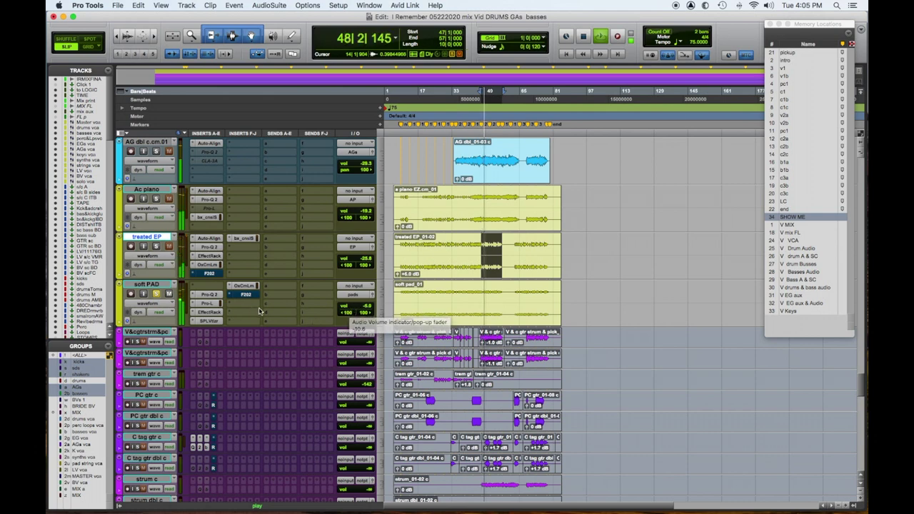
click(208, 313)
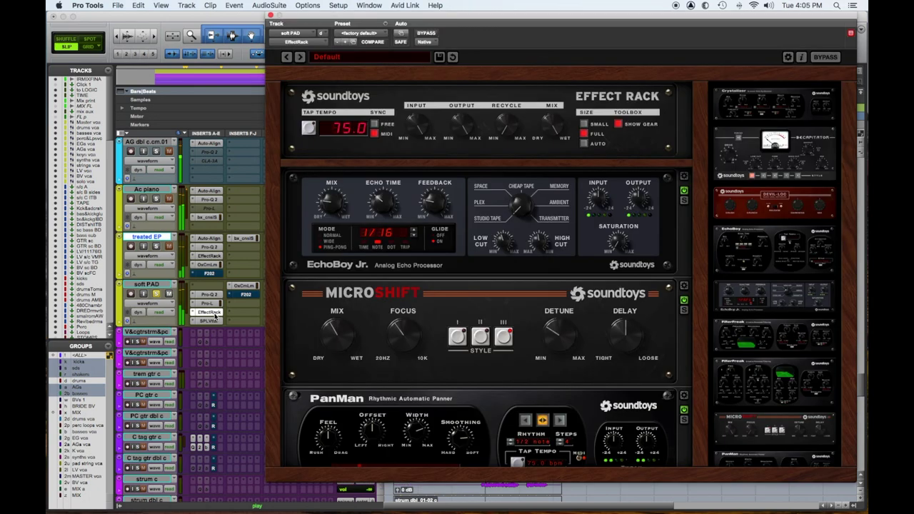
scroll(479, 306, down, 3)
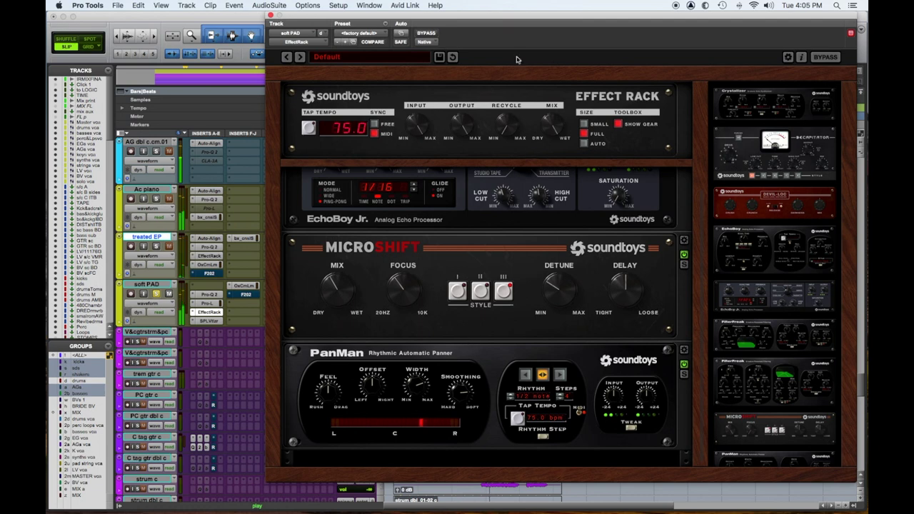
click(427, 33)
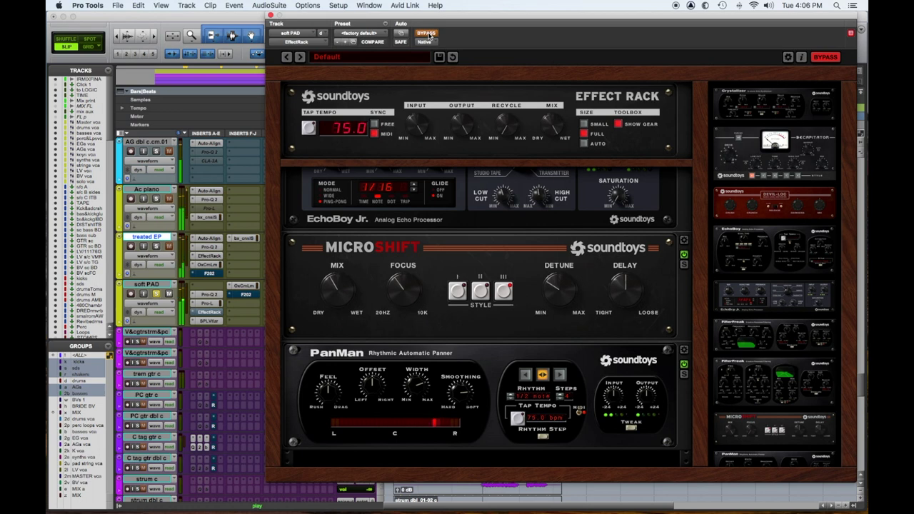
click(427, 34)
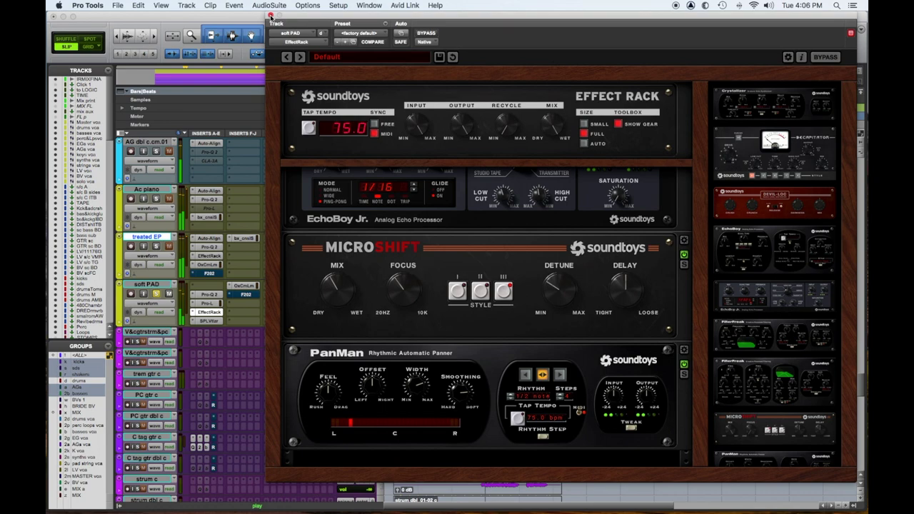
click(271, 15)
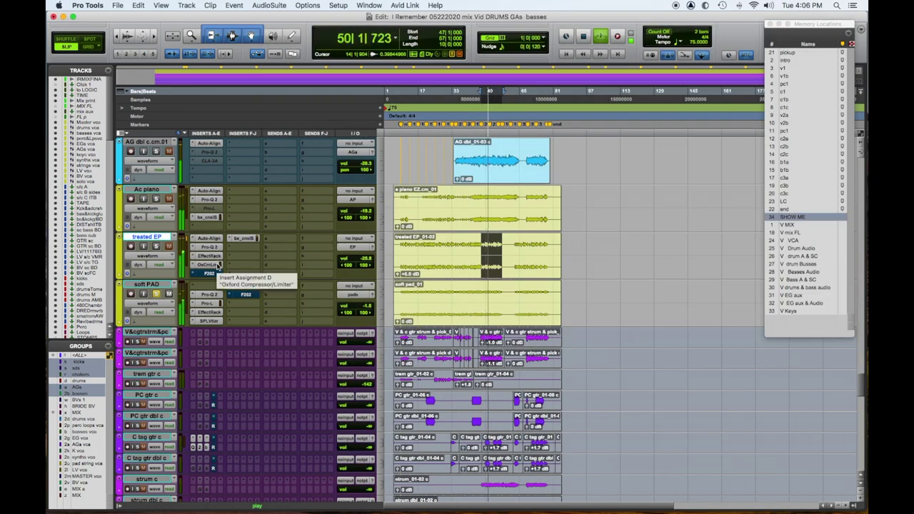
- Open the soft PAD's SPL Vitalizer MK2-T to examine its settings and unsolo the track
drag(218, 267, 244, 285)
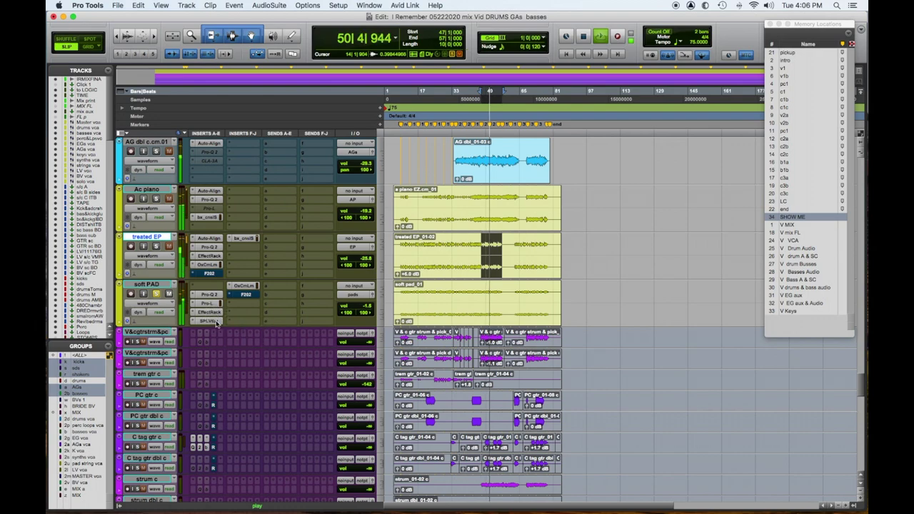
click(217, 322)
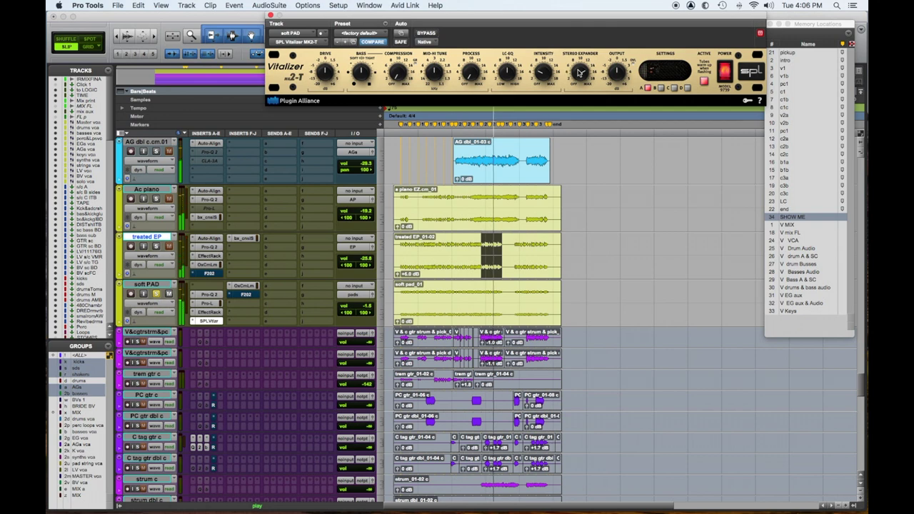
click(157, 296)
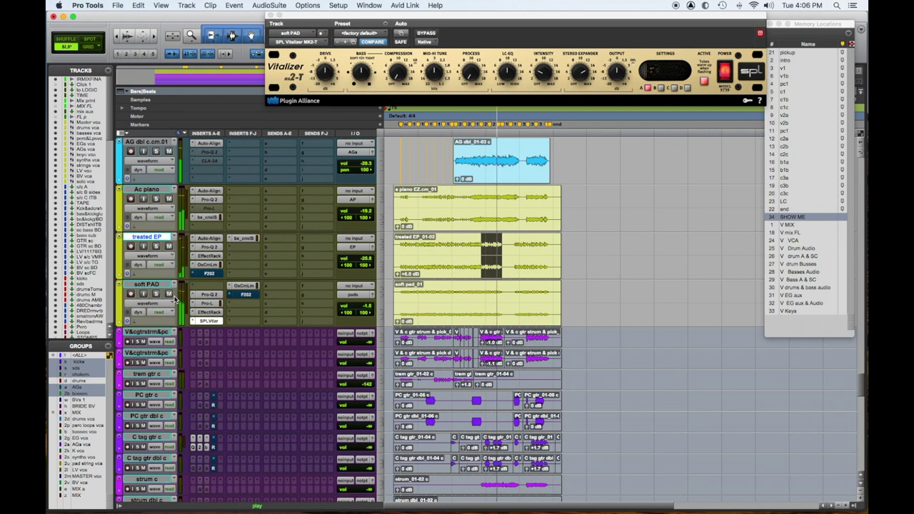
- Solo the soft PAD and shift its Pro-Q 2 red bell cut to about 513 Hz at -15.3 dB
click(211, 295)
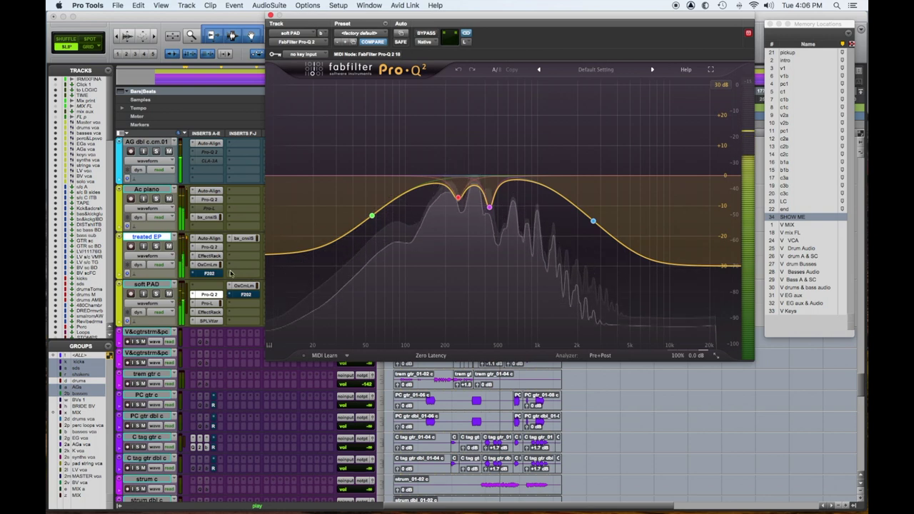
click(156, 293)
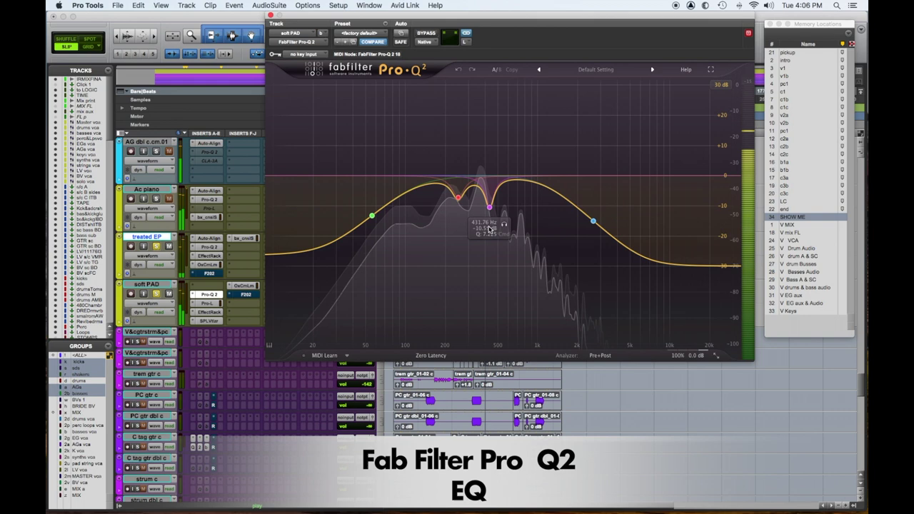
mouse_move(486, 236)
drag(458, 199, 498, 217)
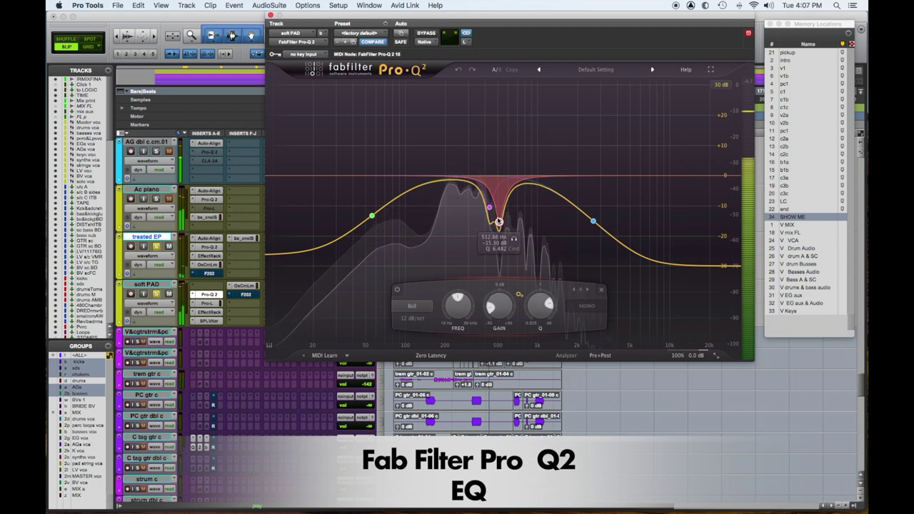
- Turn the purple bell into a gentle wide boost at about 230 Hz and soften the red cut to about 490 Hz, -11.5 dB, Q 2
drag(464, 190, 447, 164)
drag(488, 309, 481, 332)
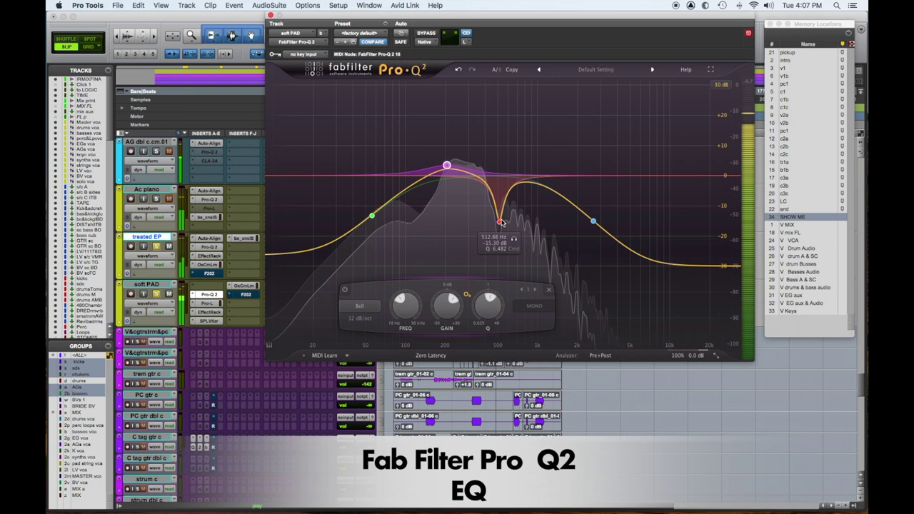
drag(499, 222, 498, 210)
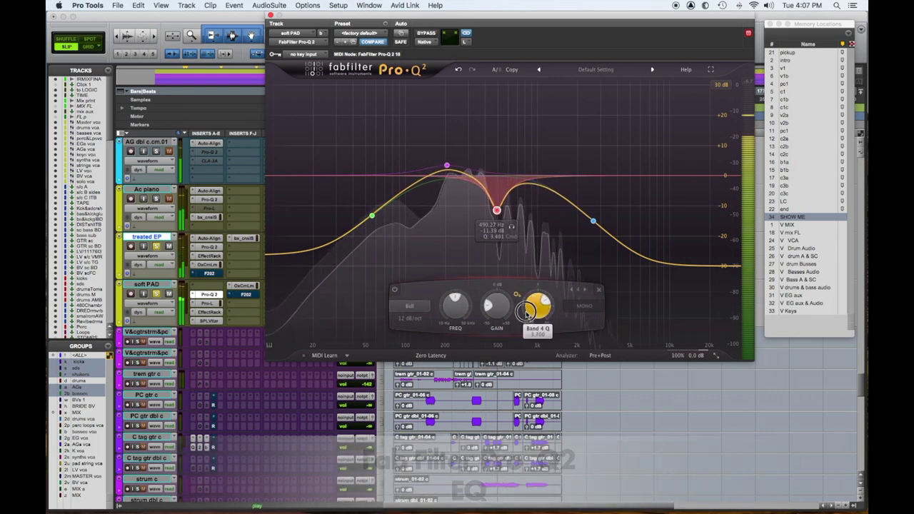
drag(446, 166, 453, 166)
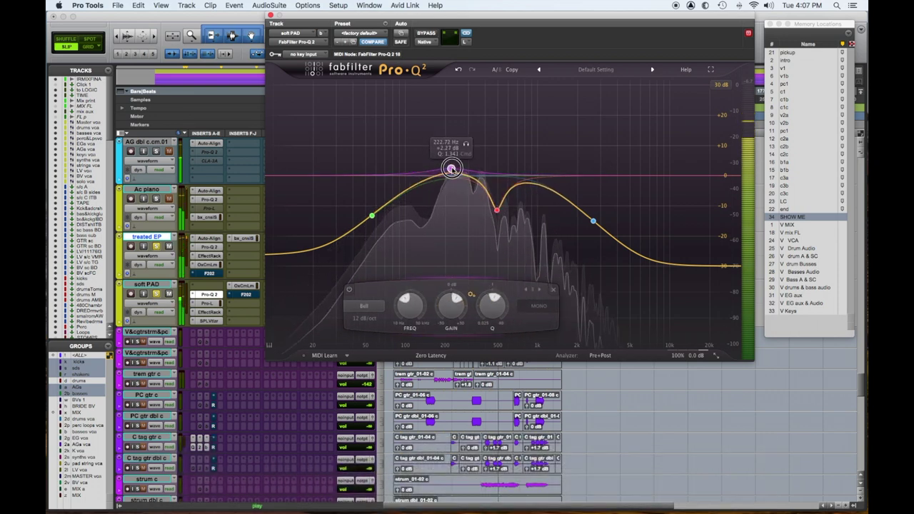
- Set the soft PAD's Pro-Q 2 low shelf to about 82 Hz at -30 dB, audition the curve and close the EQ
drag(372, 218, 393, 234)
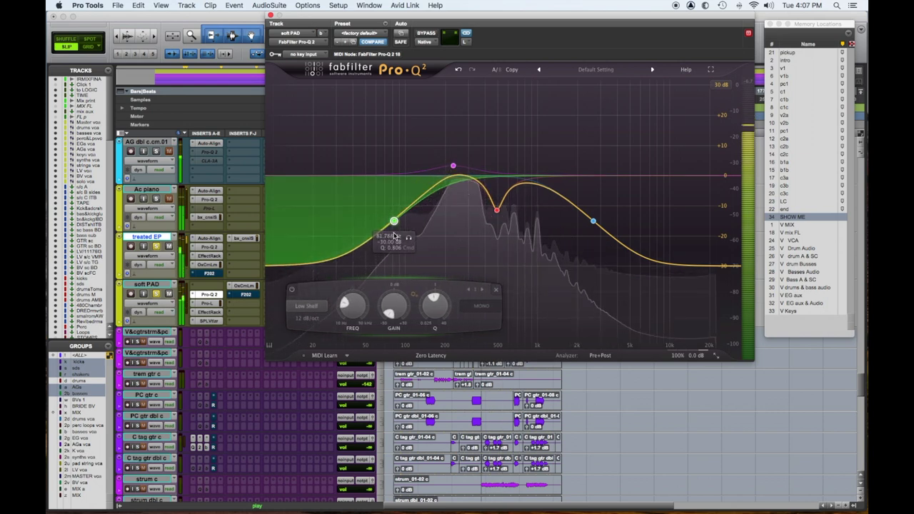
key(space)
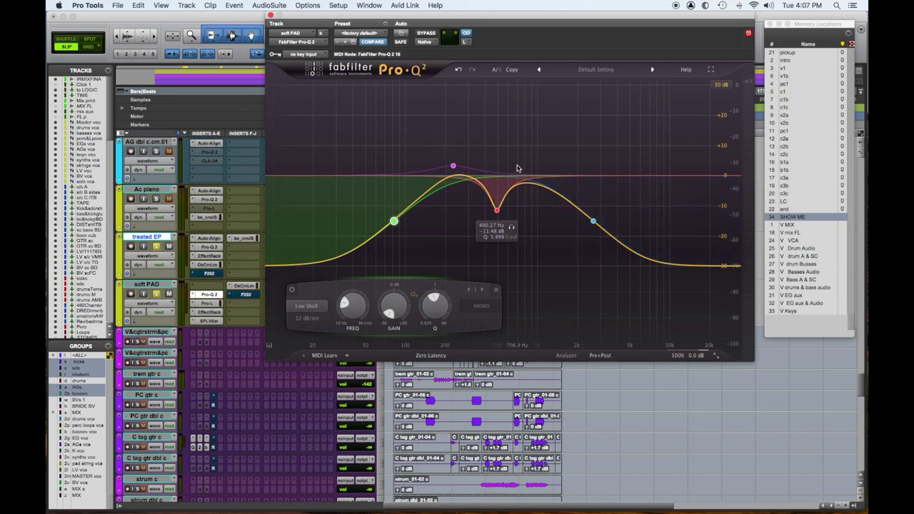
right_click(593, 221)
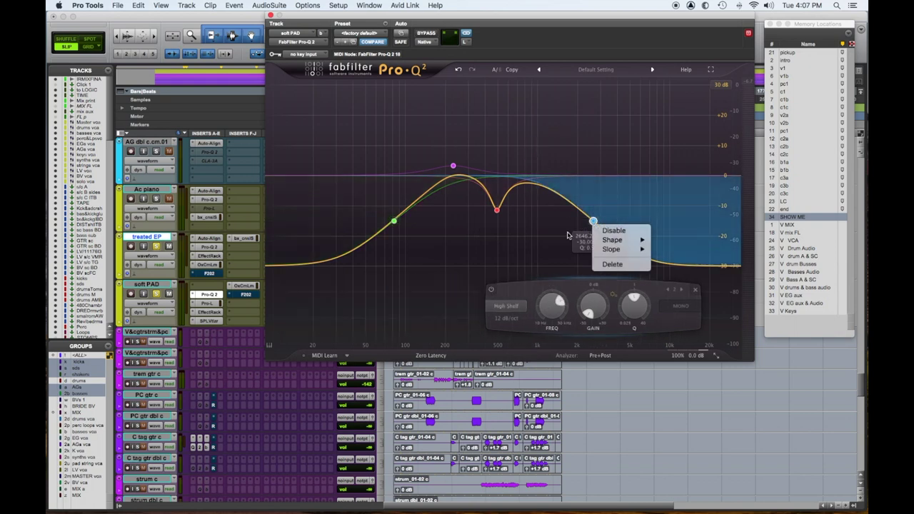
key(Escape)
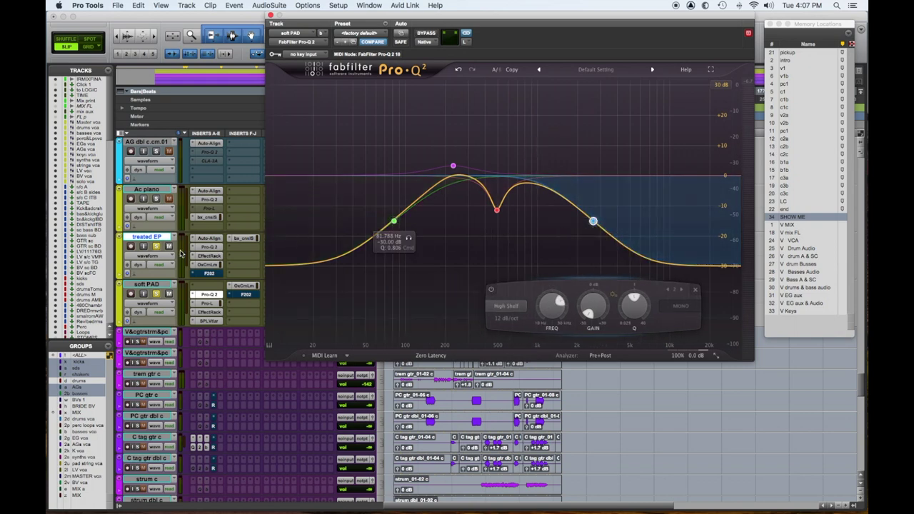
key(space)
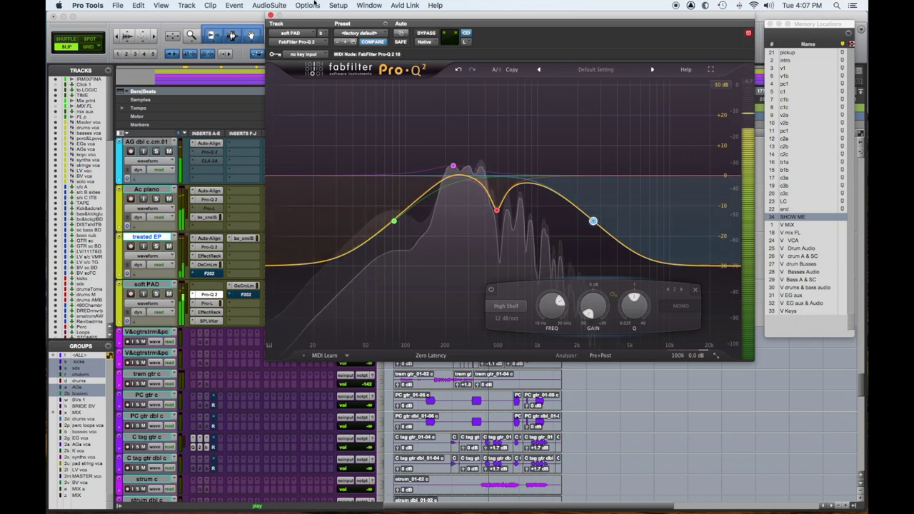
click(271, 14)
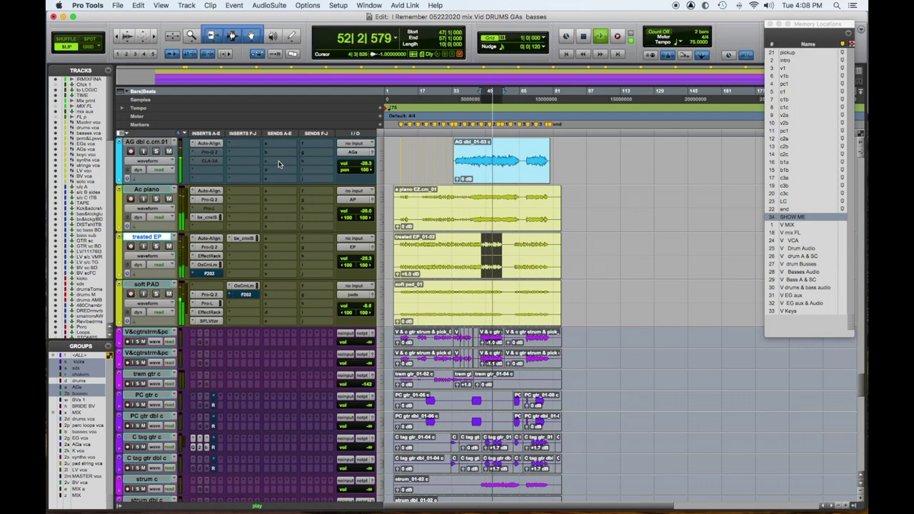
- Stop playback and examine the sends on the APs, EPs and pads aux tracks, following the APs' Room send
key(space)
scroll(279, 164, up, 15)
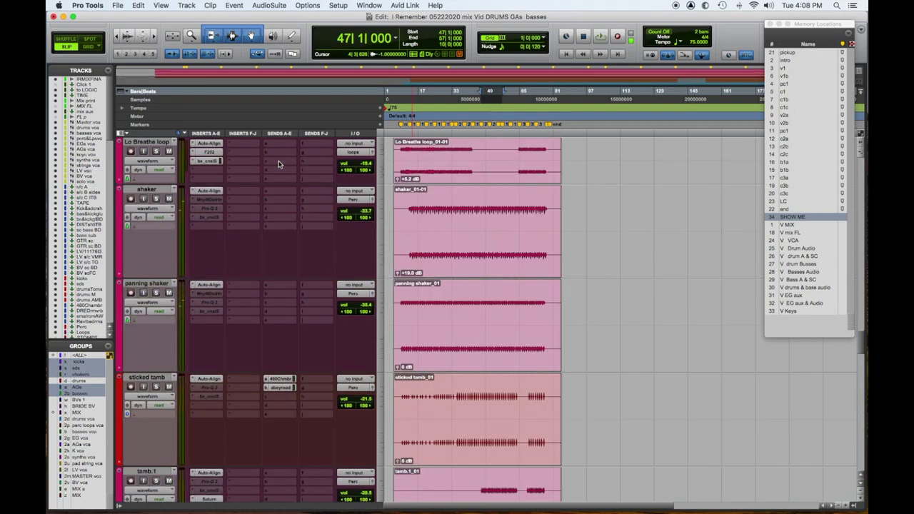
scroll(279, 164, up, 6)
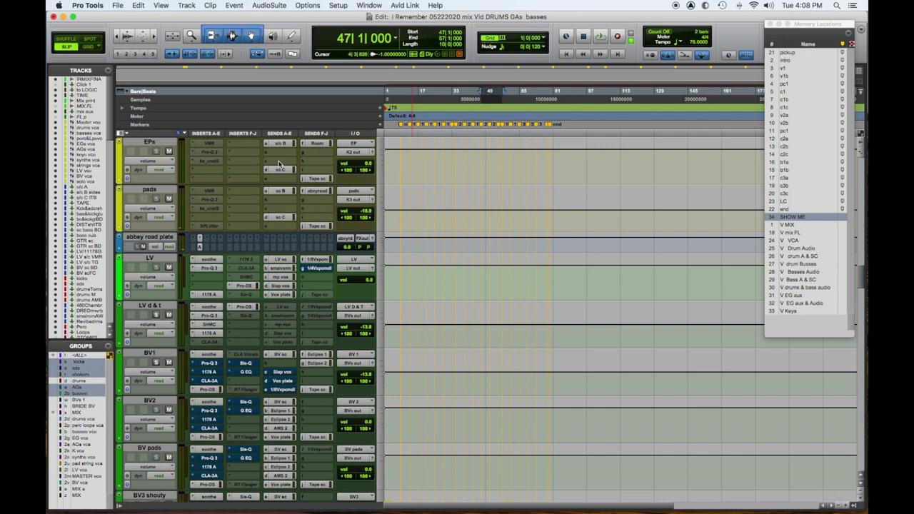
scroll(305, 192, up, 2)
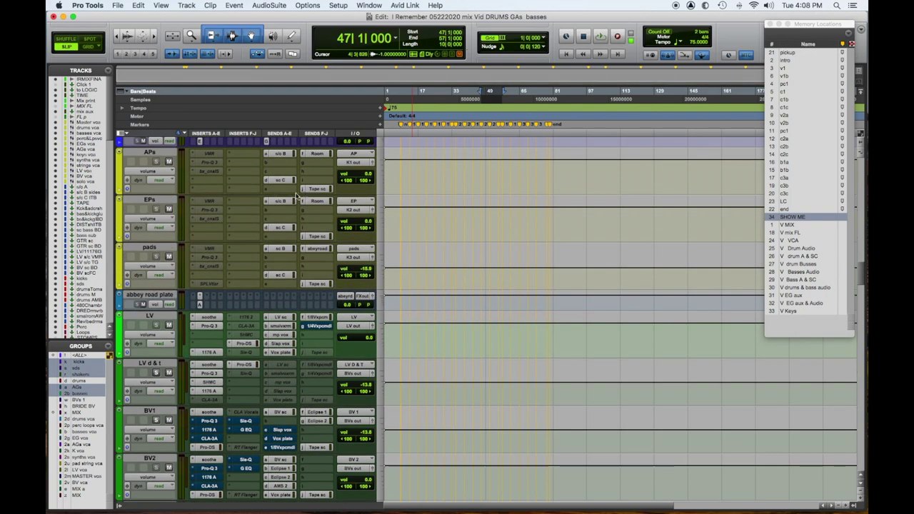
click(318, 154)
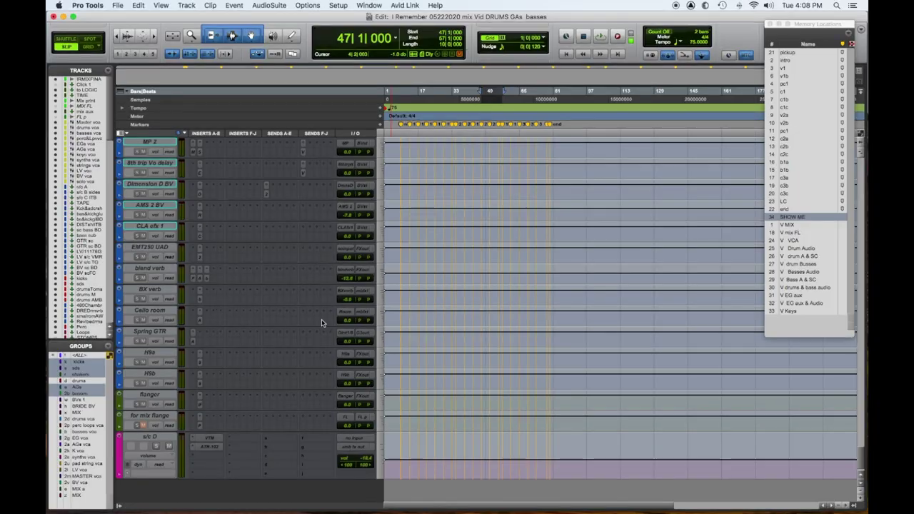
- Select the Cello room aux track and set its track height to medium
click(172, 315)
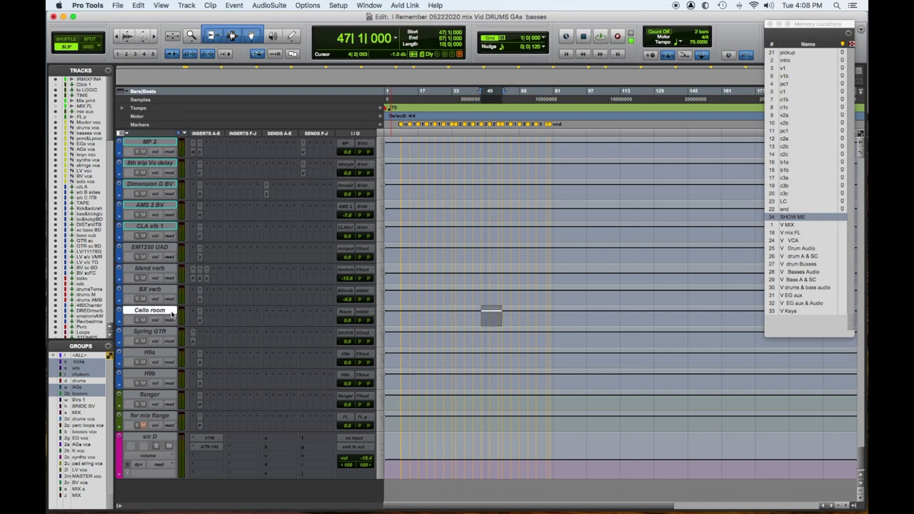
click(380, 317)
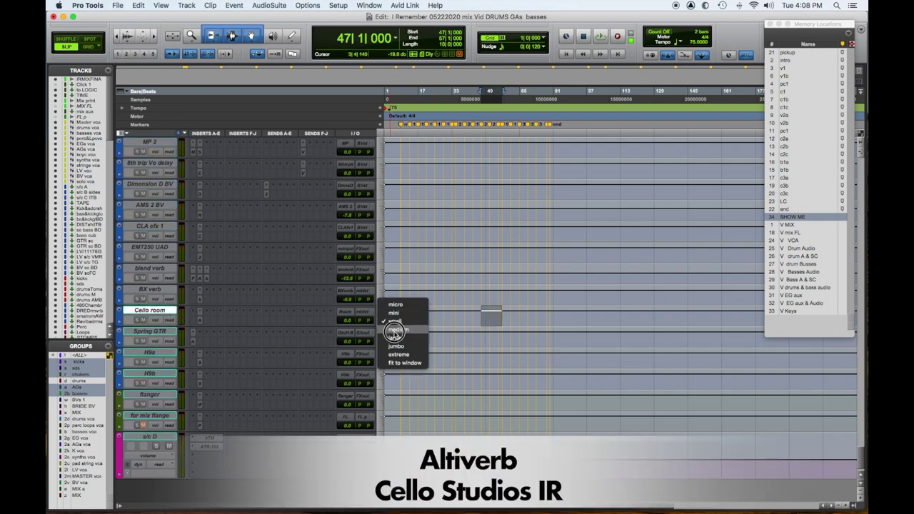
click(395, 338)
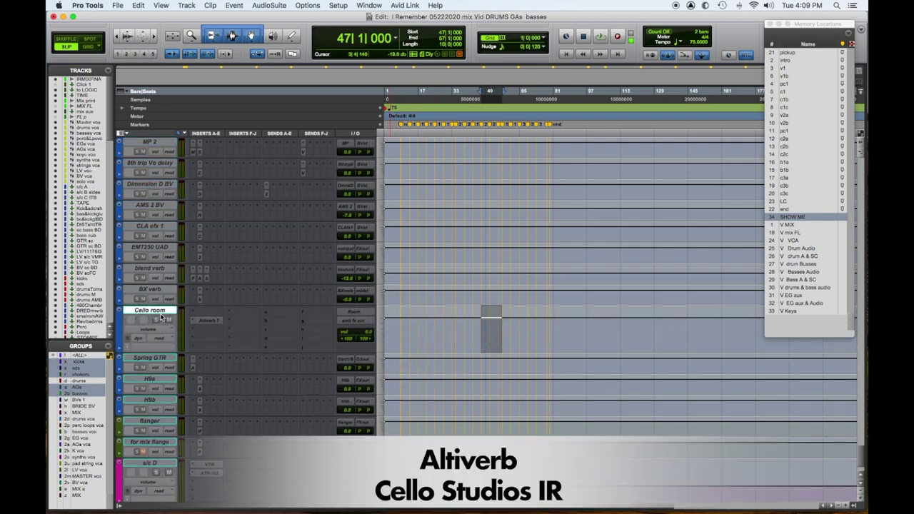
- Make the Cello room track active and open its Altiverb 7 reverb
right_click(162, 311)
key(Escape)
click(170, 323)
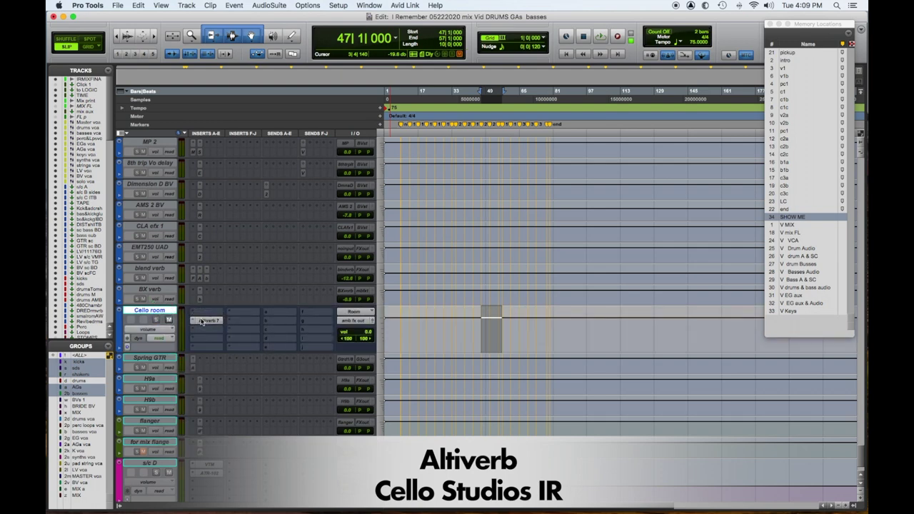
click(206, 321)
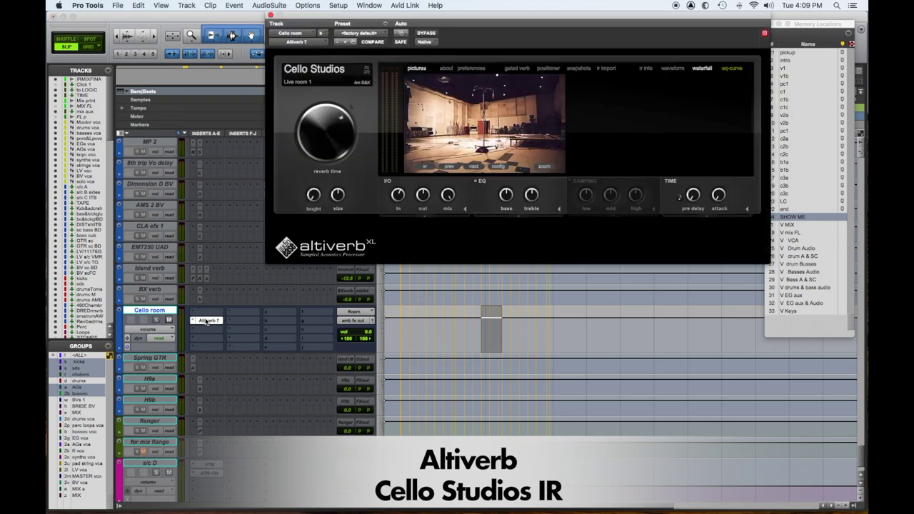
- Close the reverb, and set the pads track's abbey road send to about -6.5 dB and the EPs track's Room send to -7.0 dB
click(270, 15)
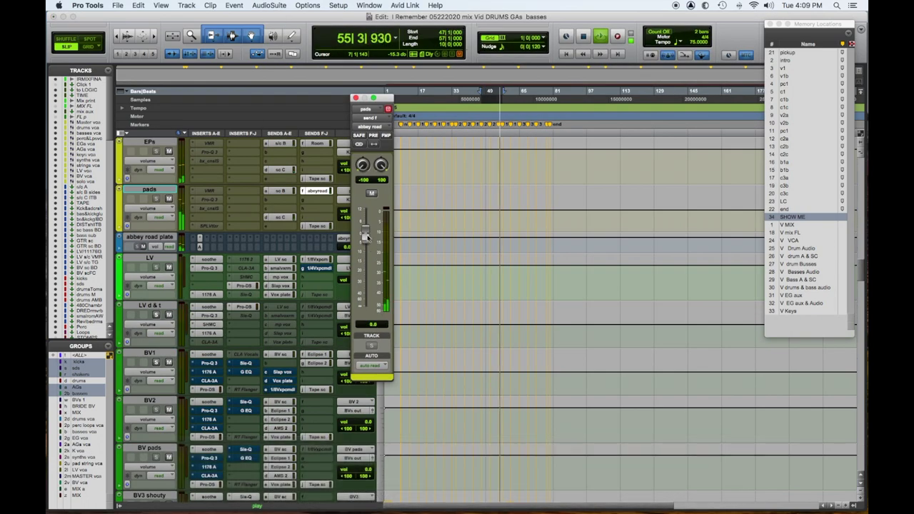
drag(367, 243, 368, 252)
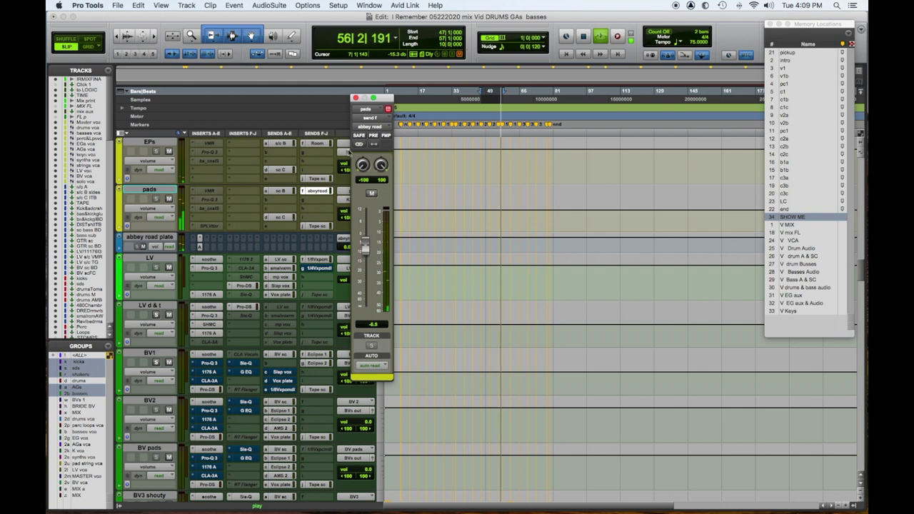
click(317, 143)
mouse_move(364, 259)
mouse_down()
mouse_move(367, 235)
mouse_move(372, 247)
mouse_up()
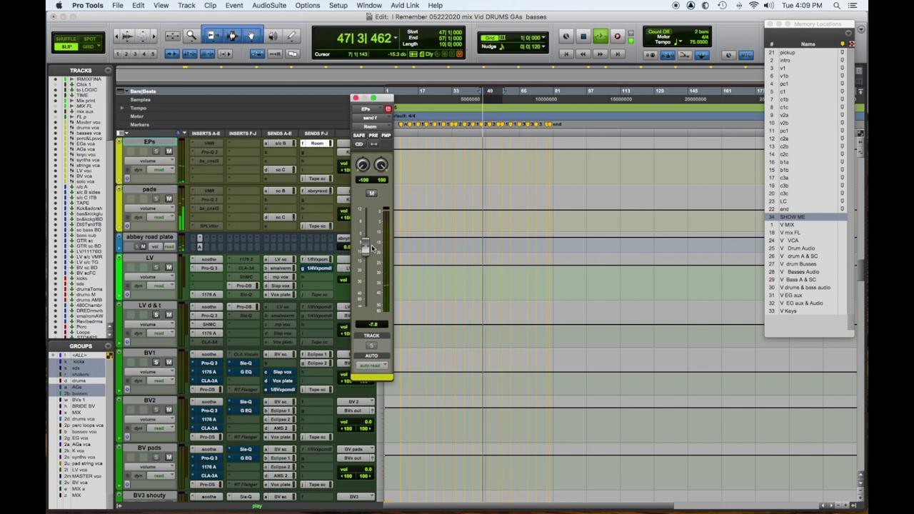
- Lower the pads track's Room send to -12.6 dB, and check the APs track's Room send level before closing the send window
click(315, 201)
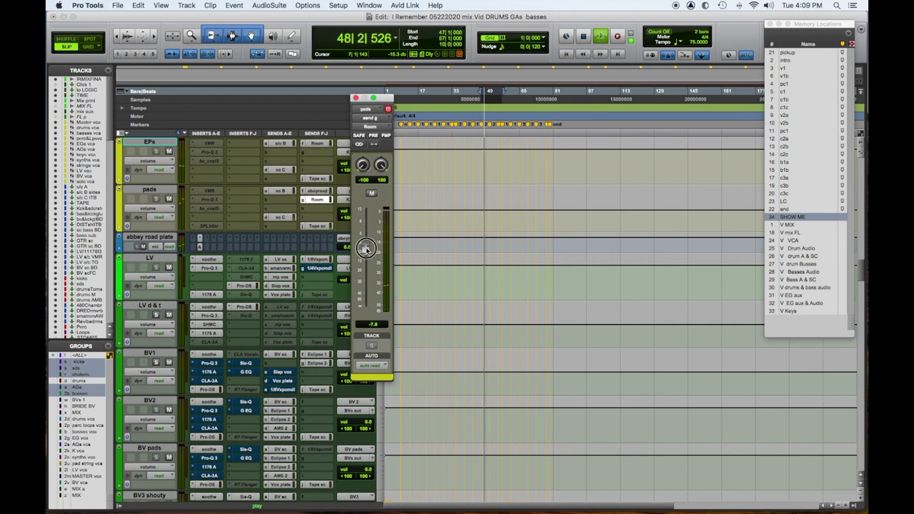
scroll(259, 231, up, 3)
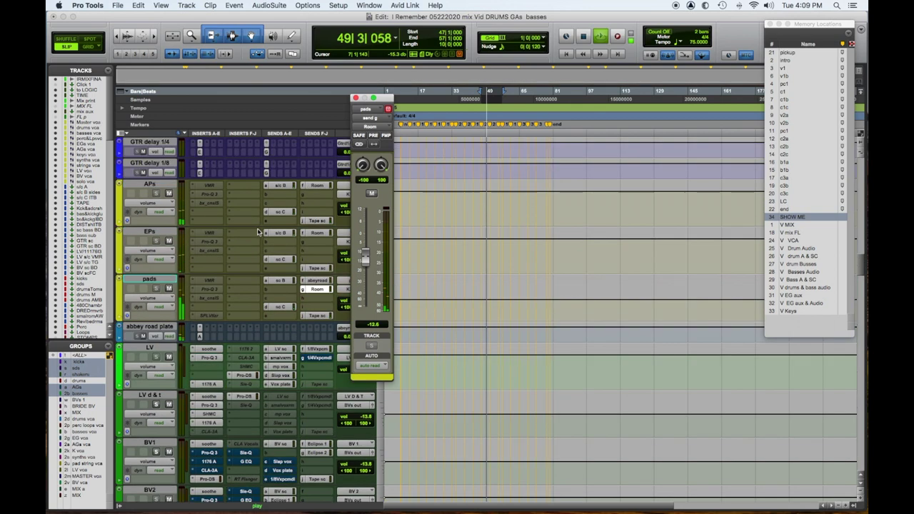
click(316, 186)
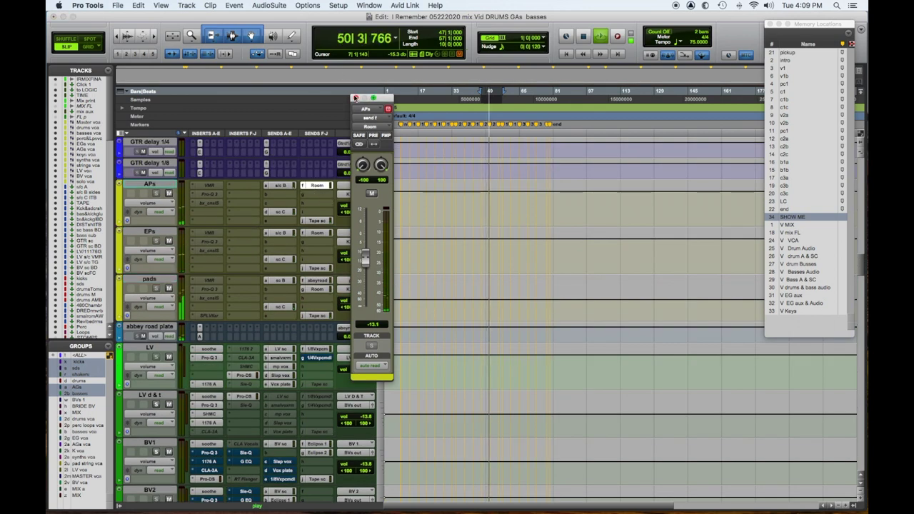
click(355, 98)
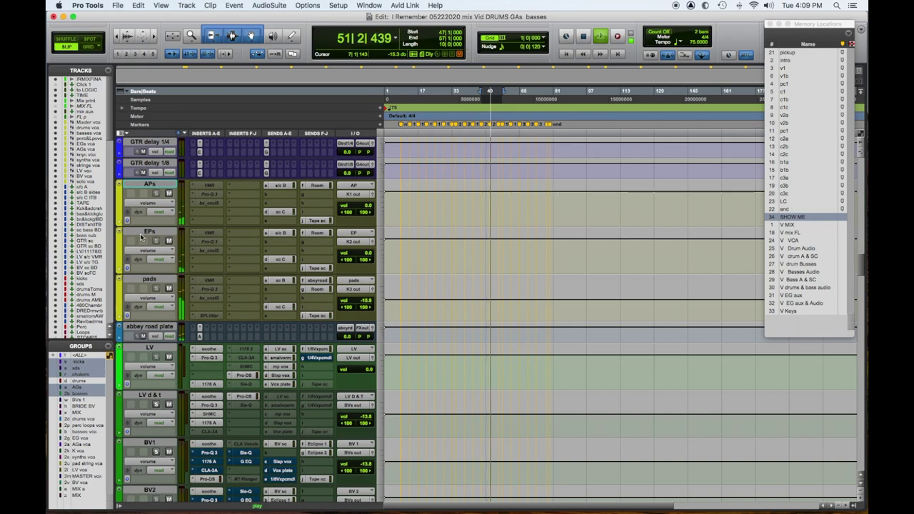